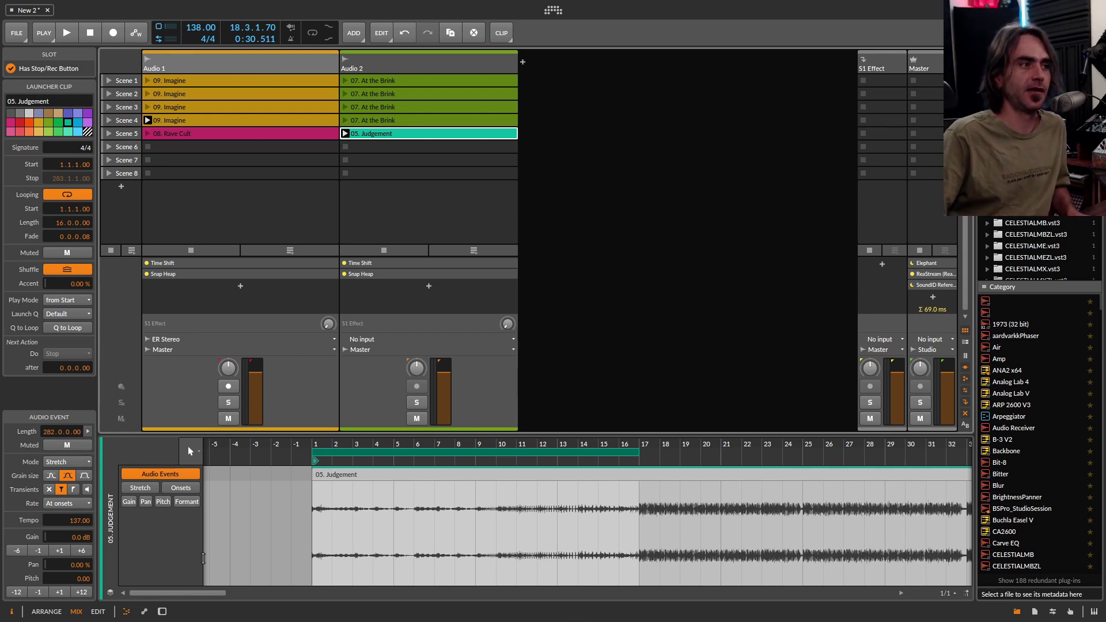
- Open the Snap Heap plug-in windows for Audio 2 and Audio 1 side by side
left_click(162, 611)
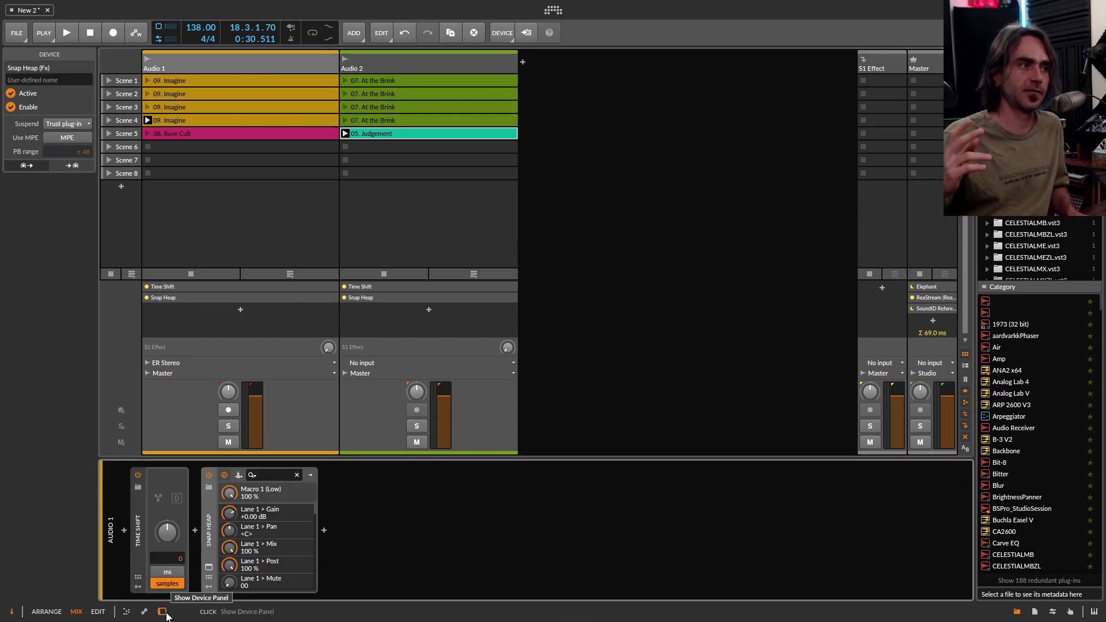
left_click(209, 568)
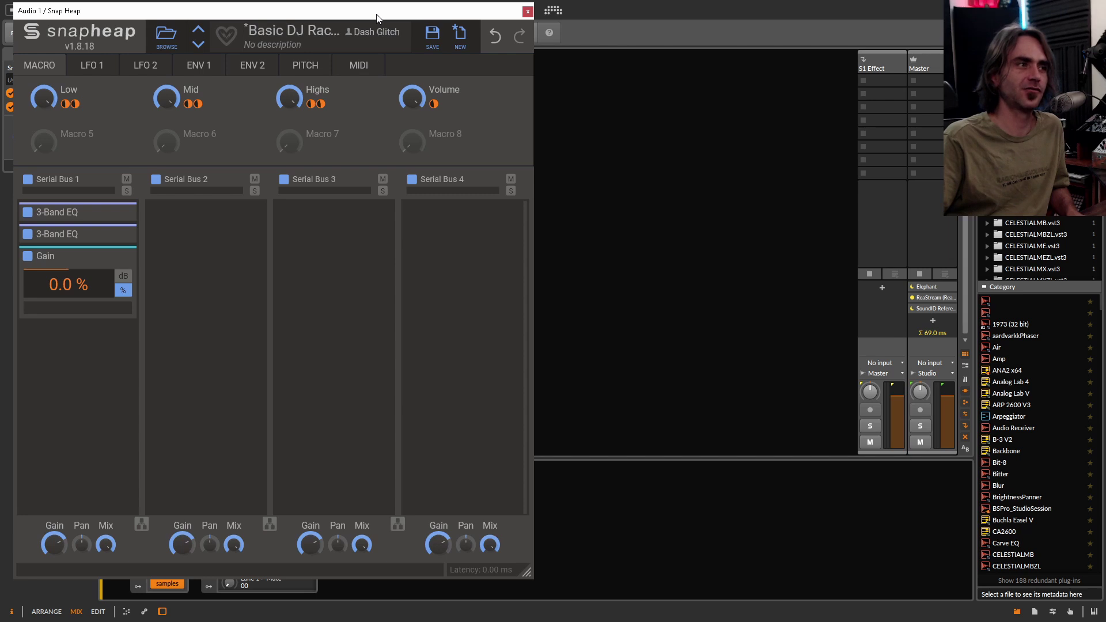
left_click(527, 11)
left_click(399, 60)
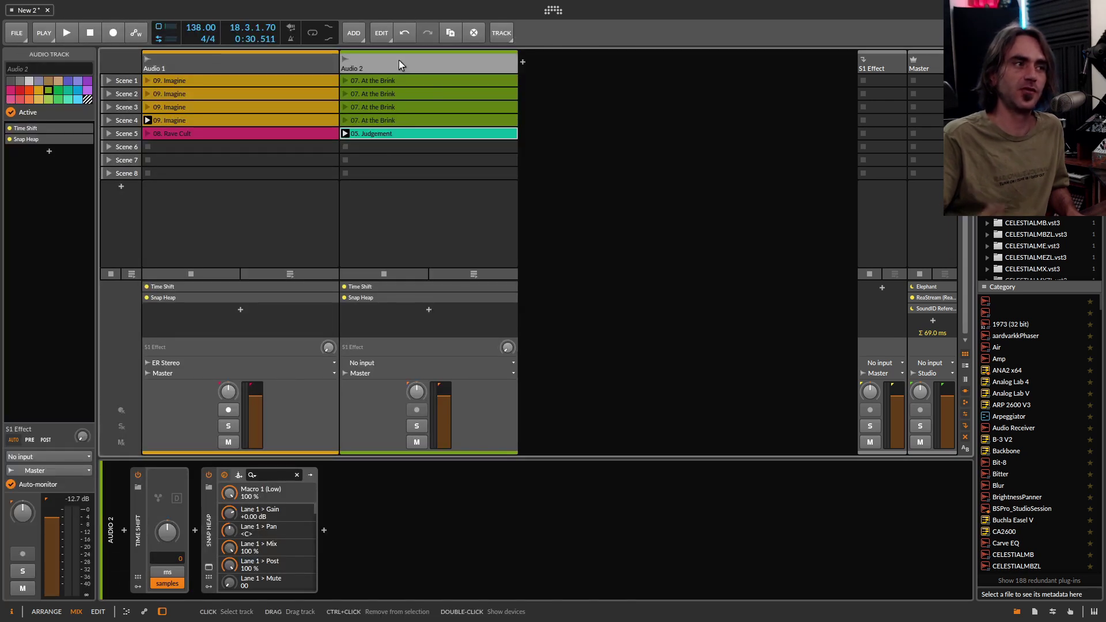
left_click(209, 568)
left_click(213, 63)
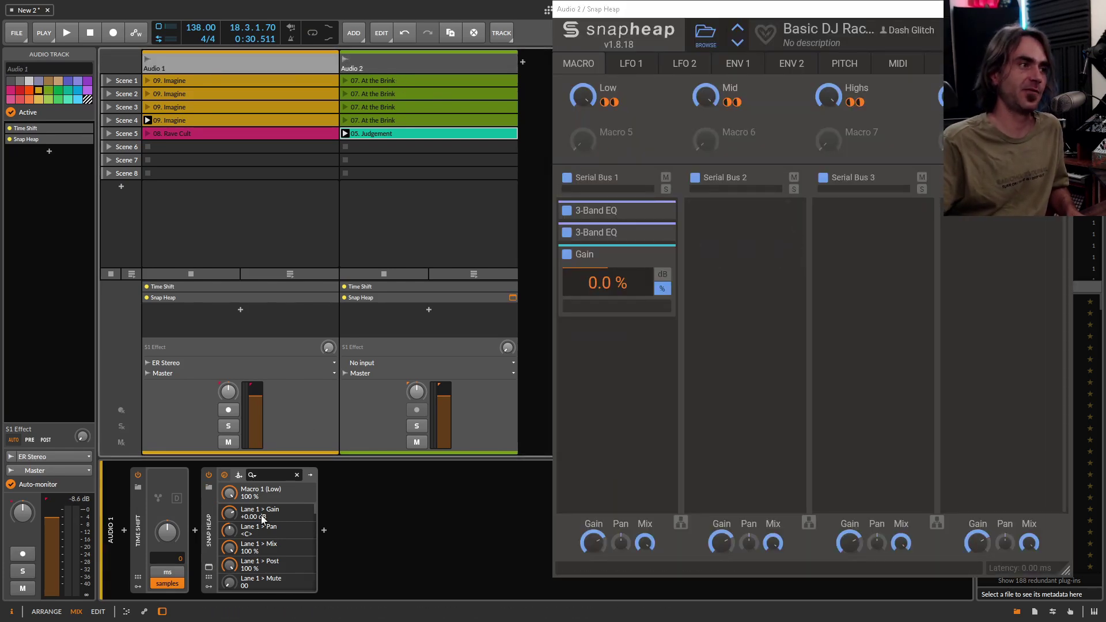
left_click(209, 567)
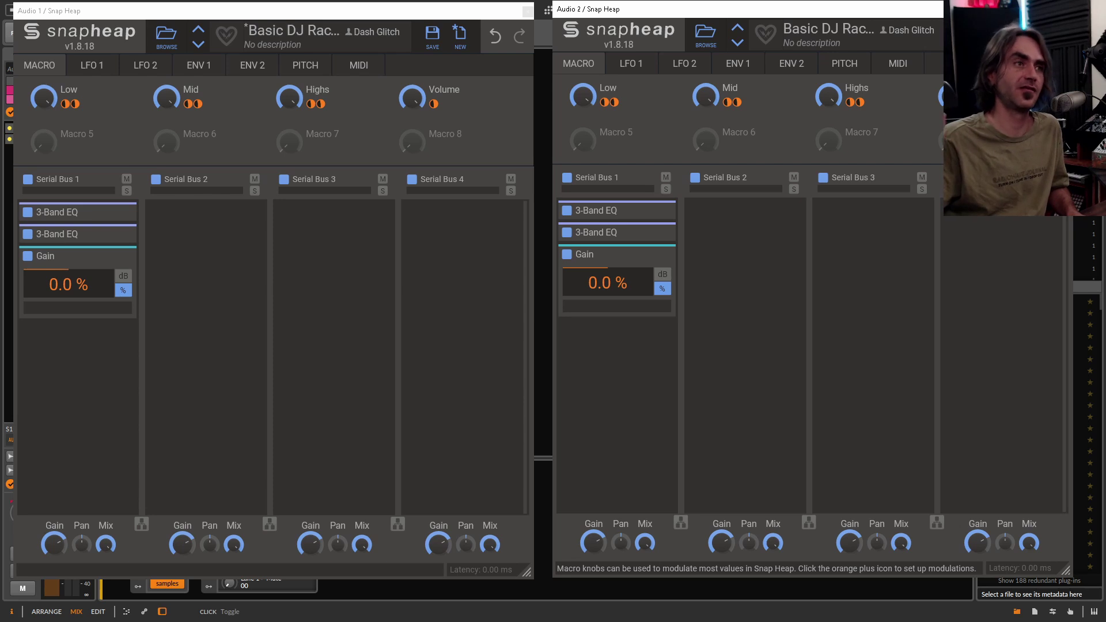
- Expand Audio 2's second 3-Band EQ and drag its Low macro fully down to minimum
left_click(658, 234)
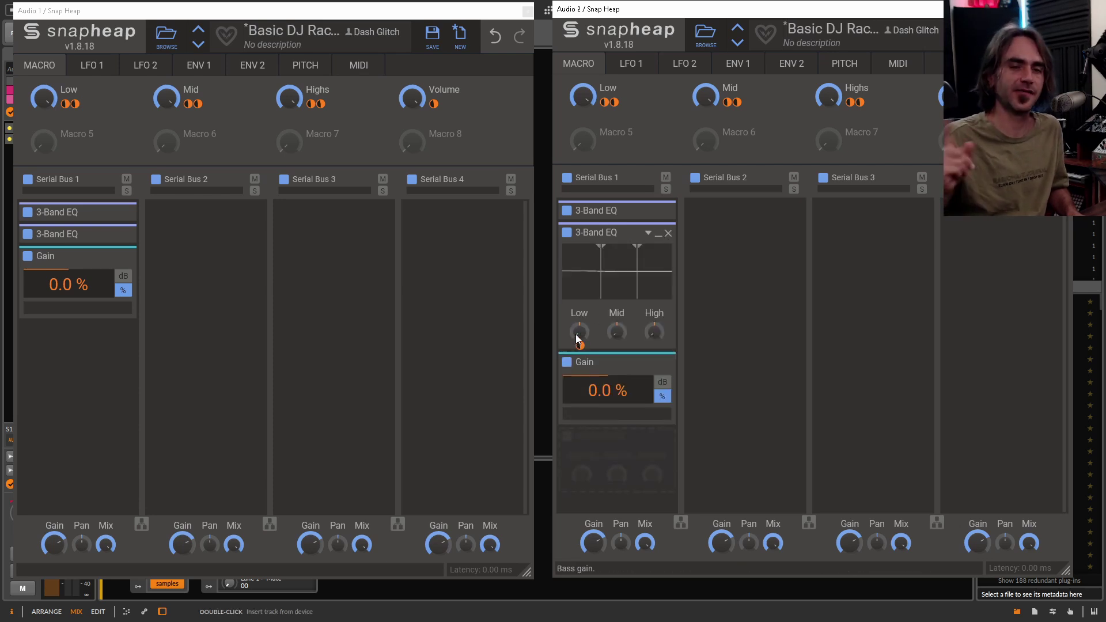
left_click(658, 240)
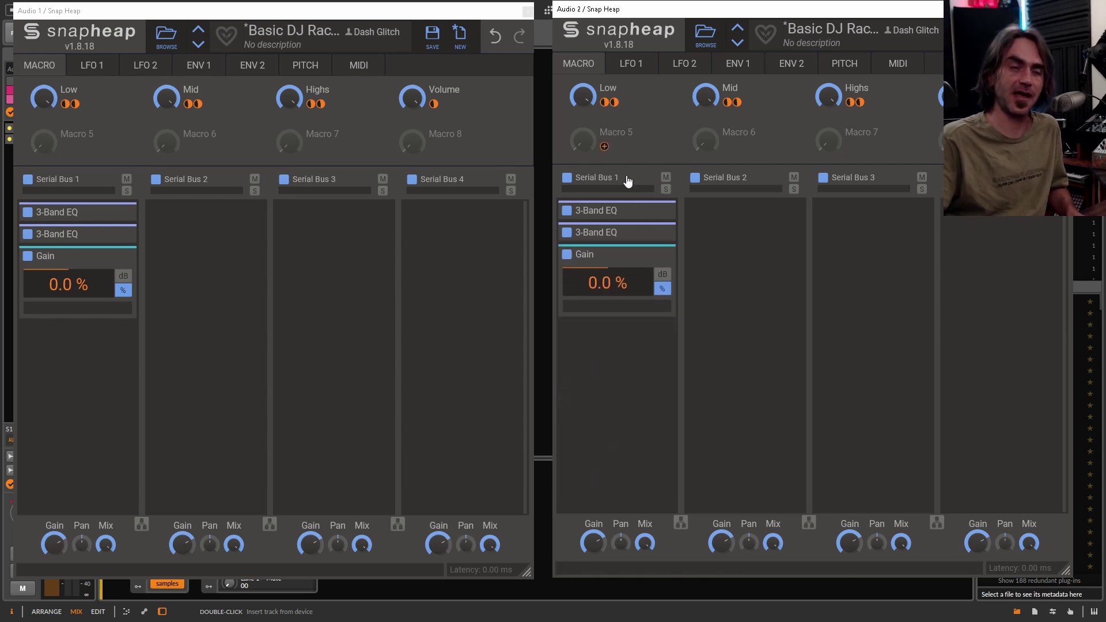
left_click(658, 234)
mouse_move(582, 96)
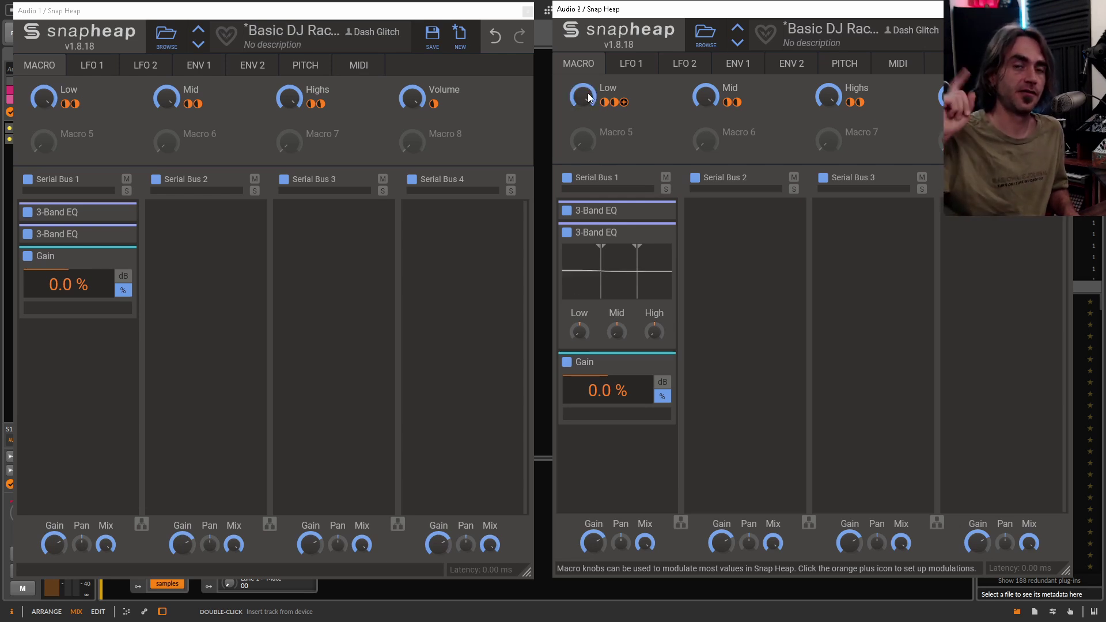
left_click_drag(569, 94, 579, 123)
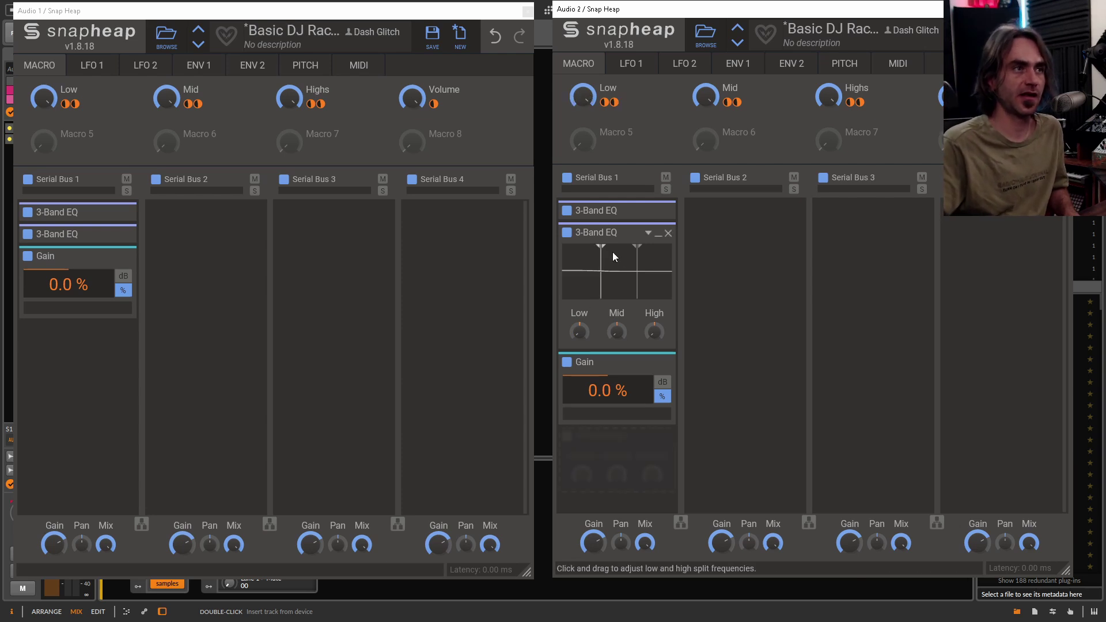
left_click(604, 232)
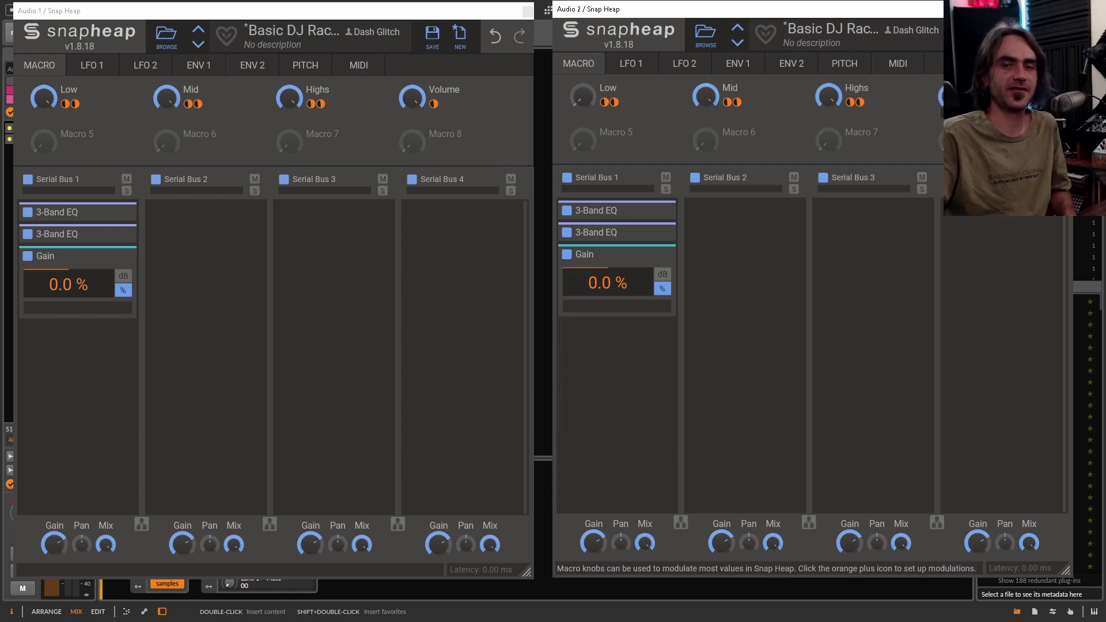
mouse_move(876, 137)
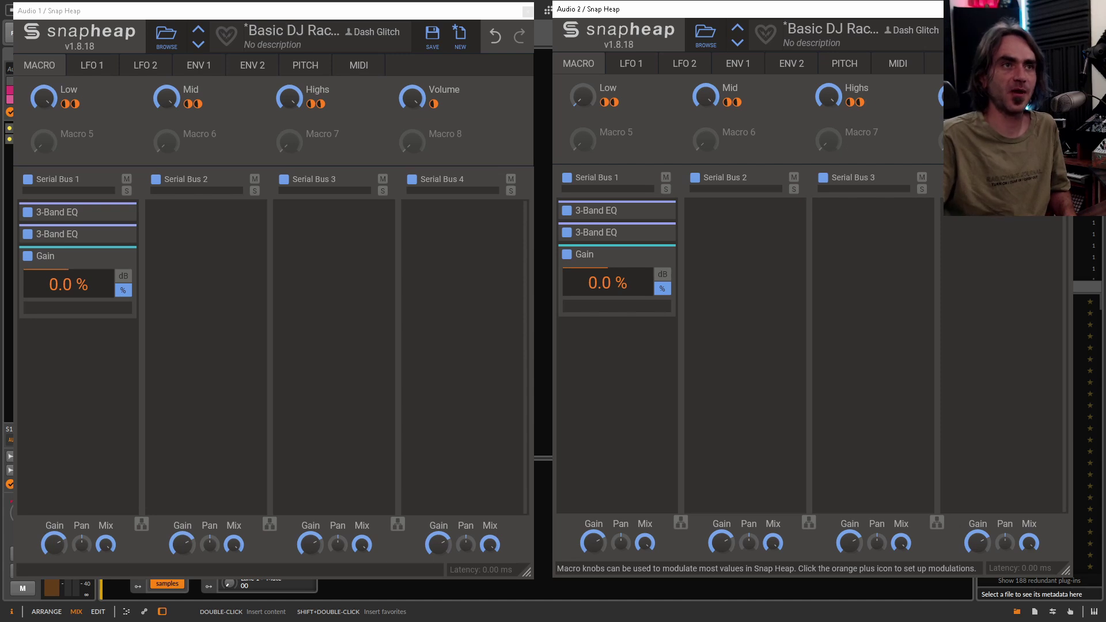
- Close both Snap Heap windows, then reopen Audio 1's to review its Basic DJ Rack macros
left_click(1066, 9)
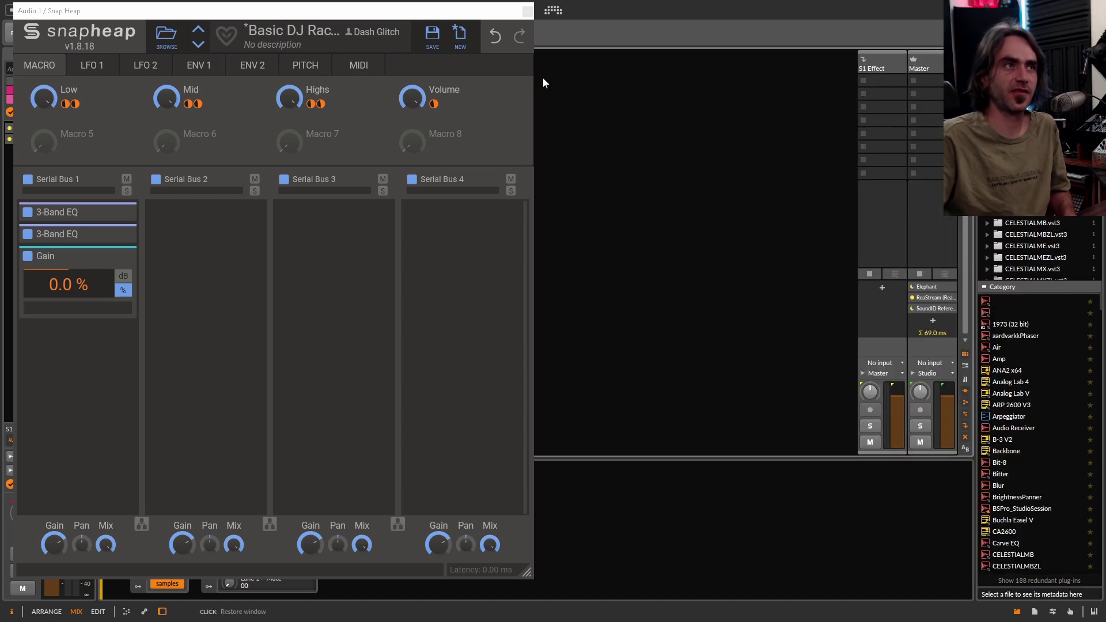
left_click(527, 11)
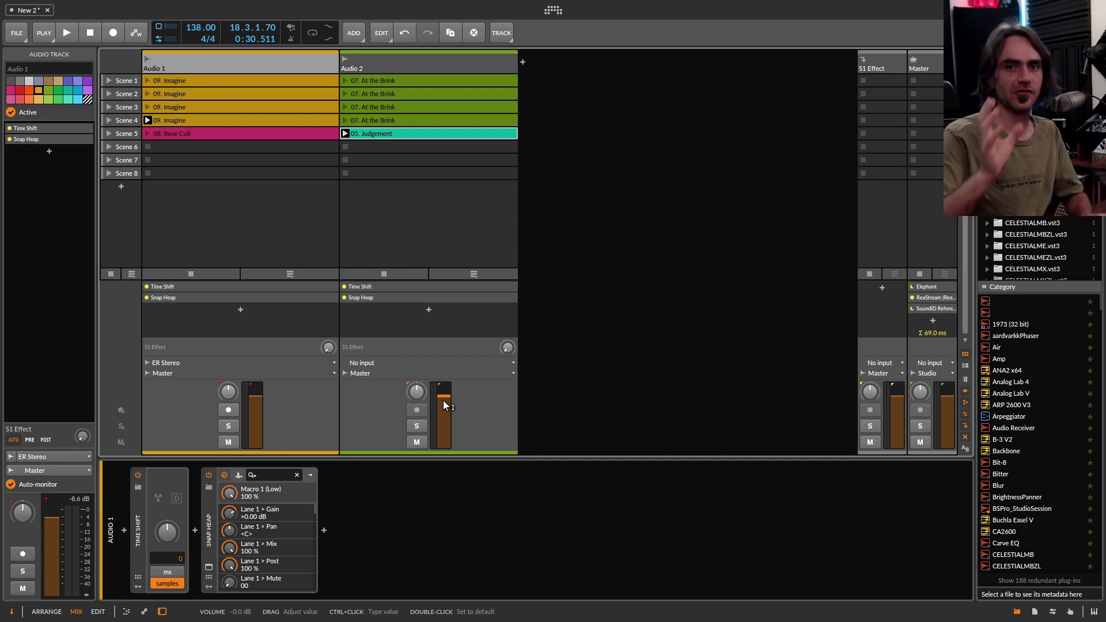
left_click(208, 567)
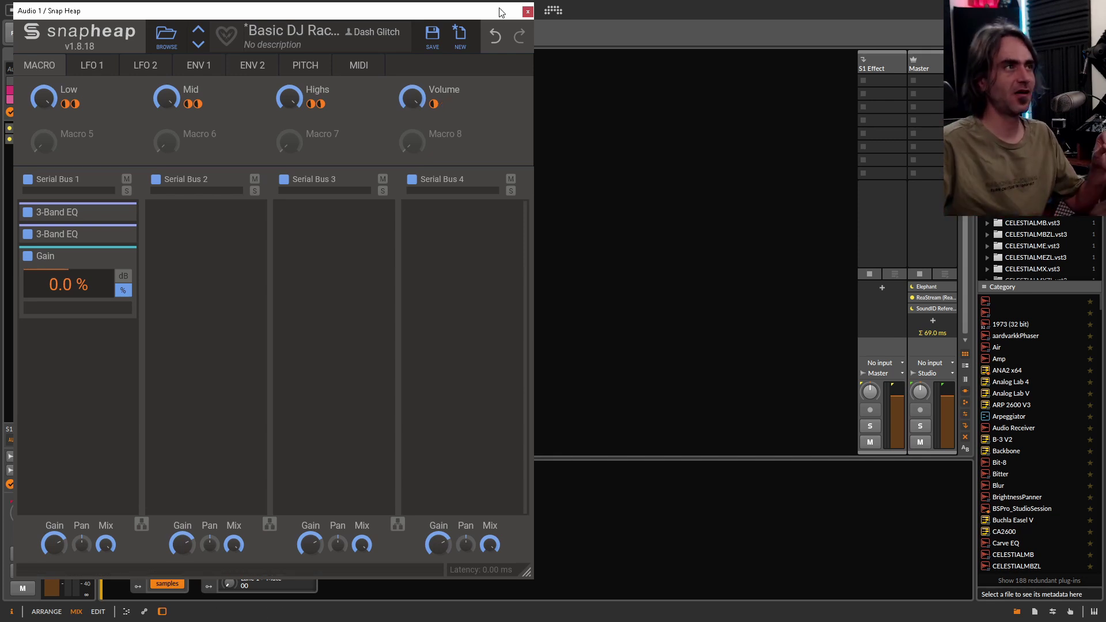
mouse_move(40, 102)
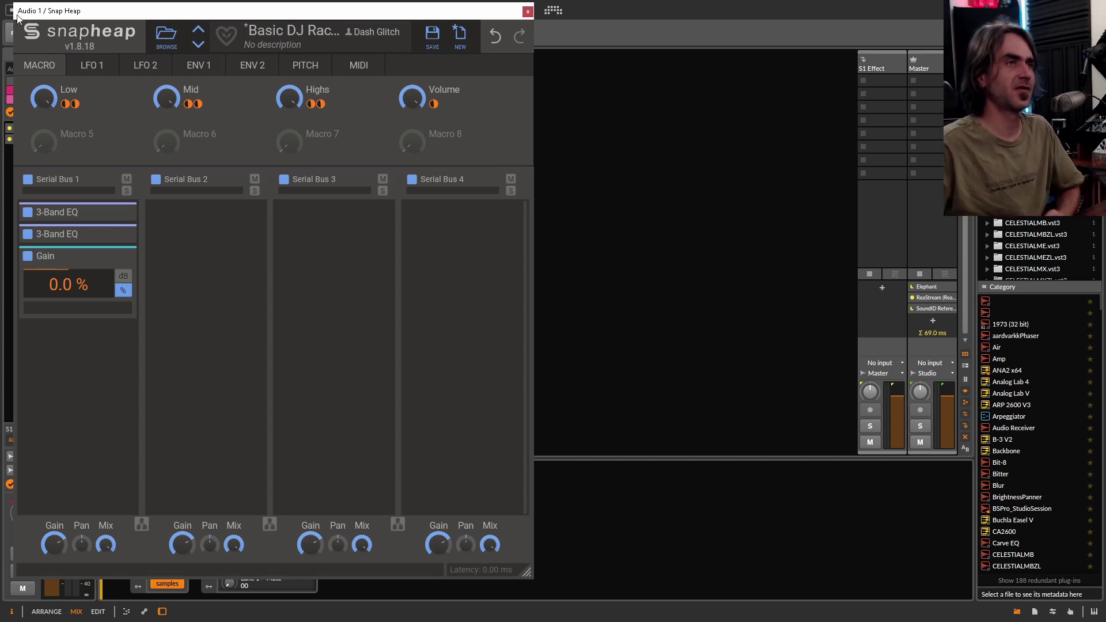
- Close the Snap Heap window, select Audio 1's Time Shift device, then show Audio 1's track inspector
left_click(527, 12)
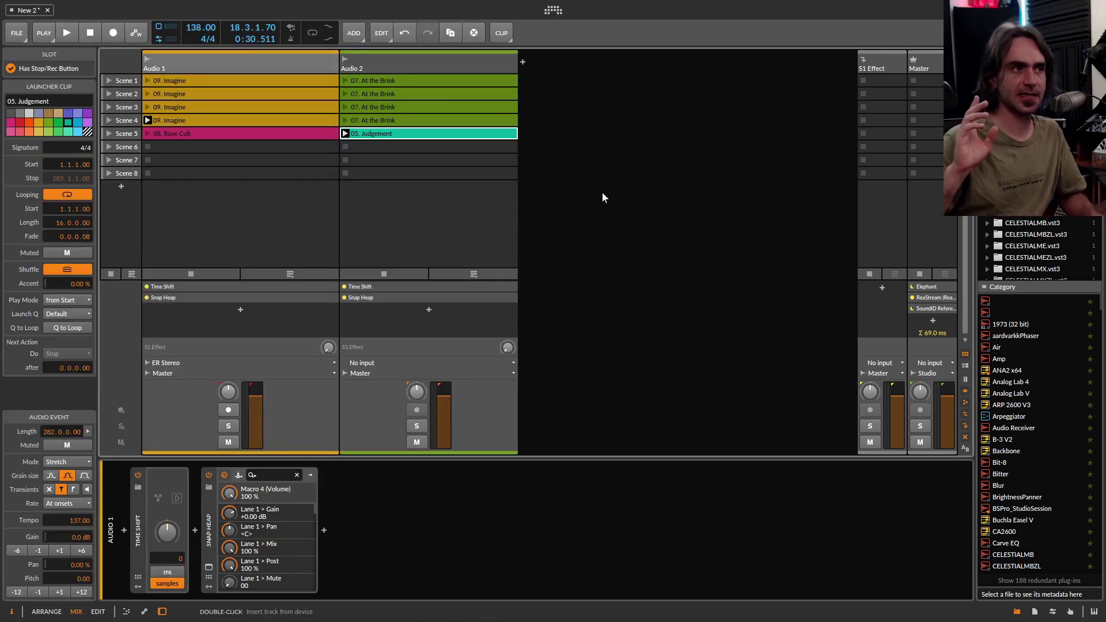
left_click(138, 530)
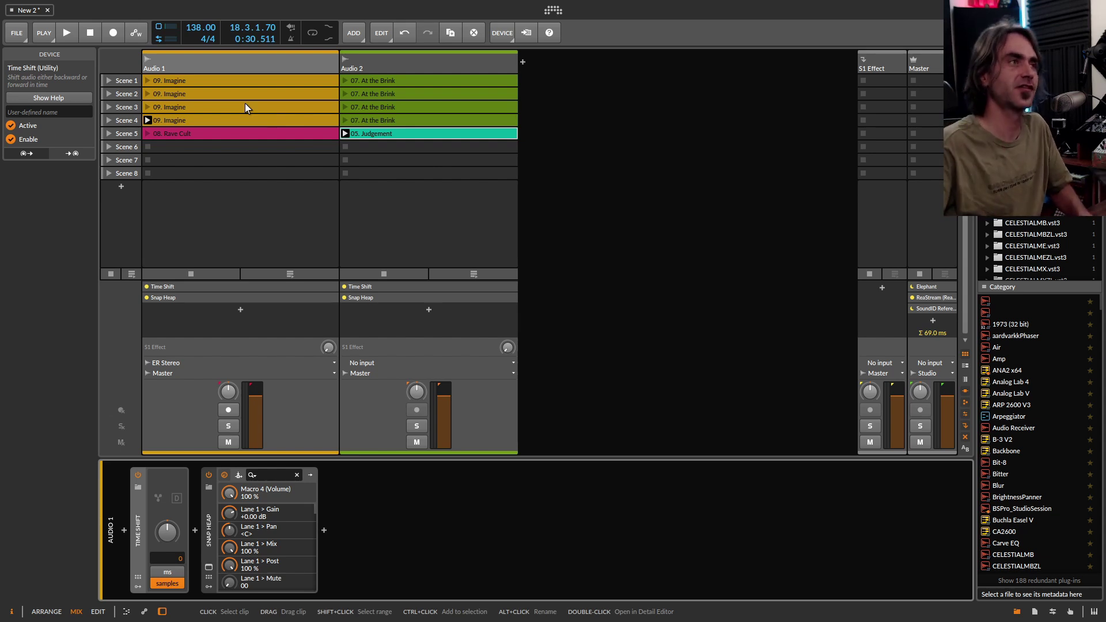
left_click(268, 59)
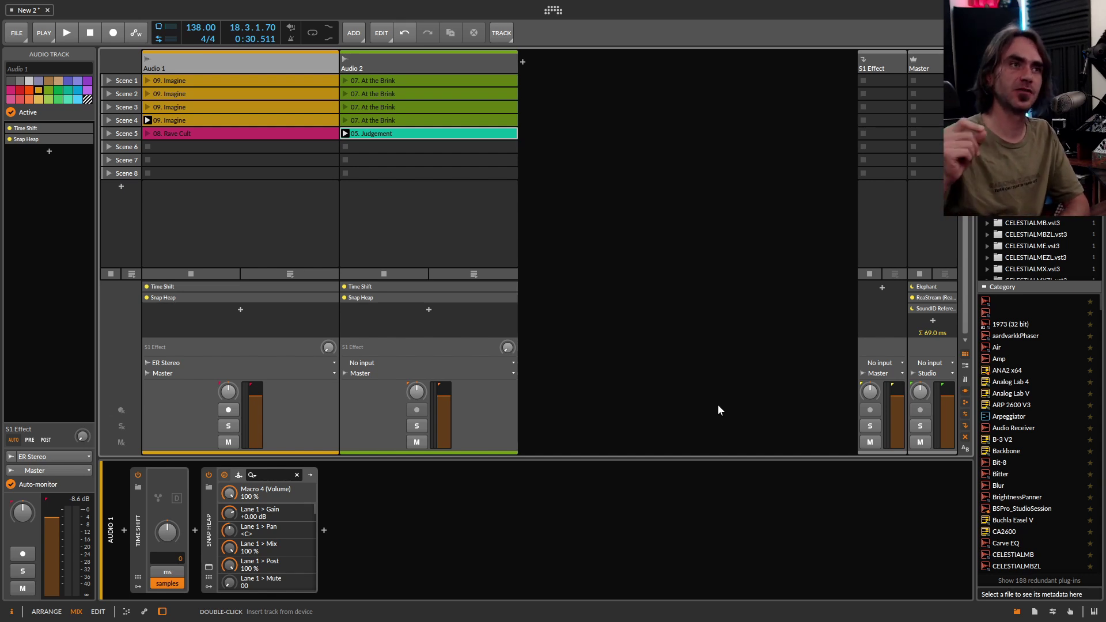
- Check the S1 Effect return track's output destinations, leaving it routed to Master
left_click(881, 65)
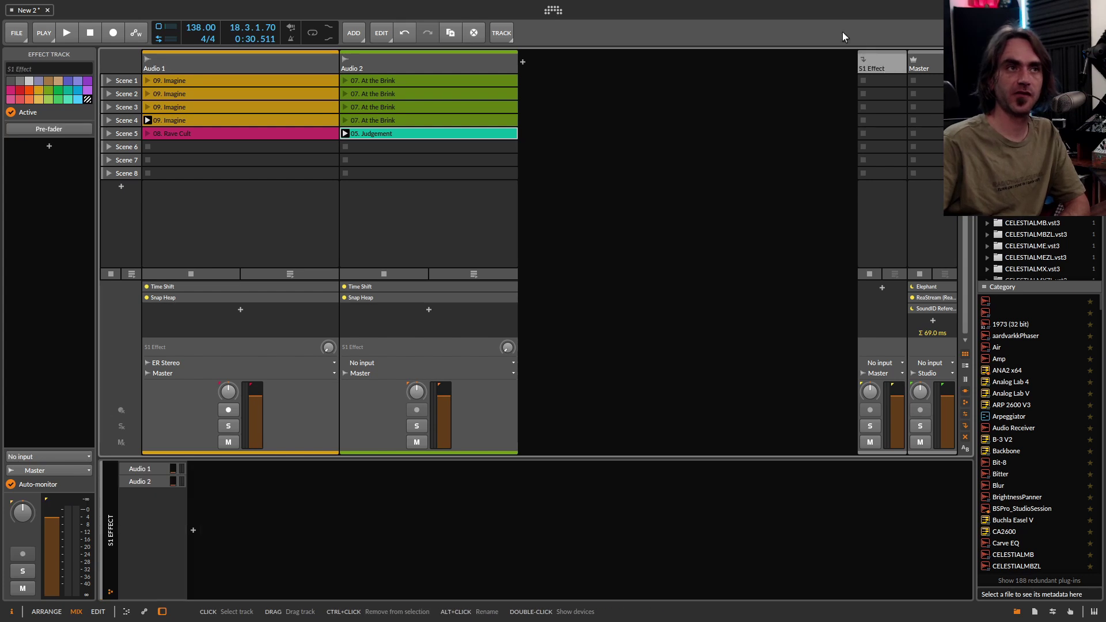
left_click(882, 375)
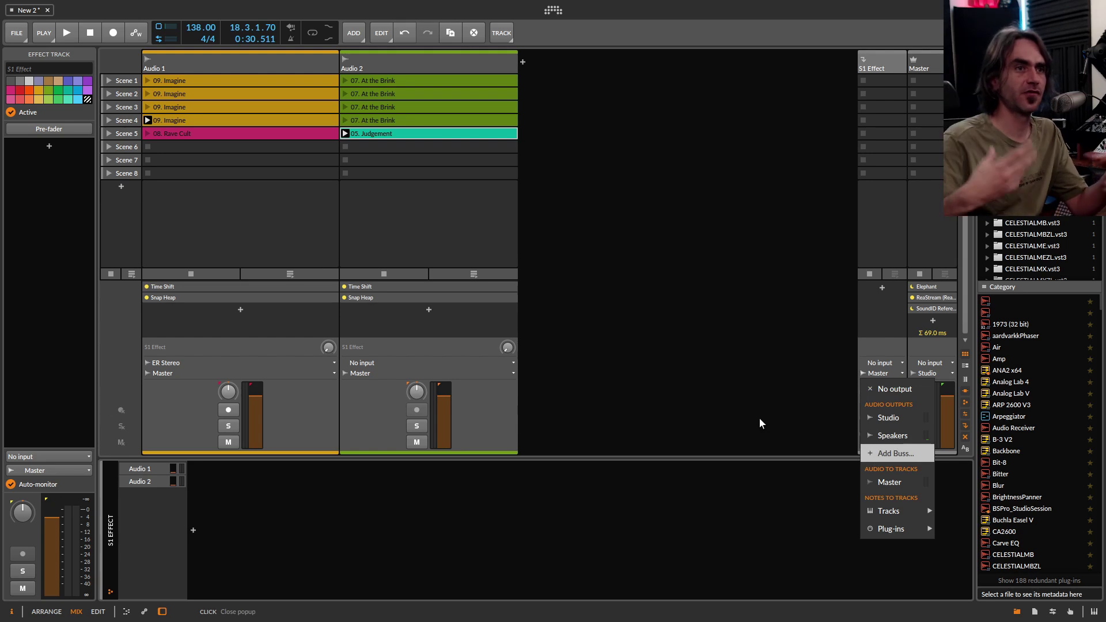
left_click(748, 339)
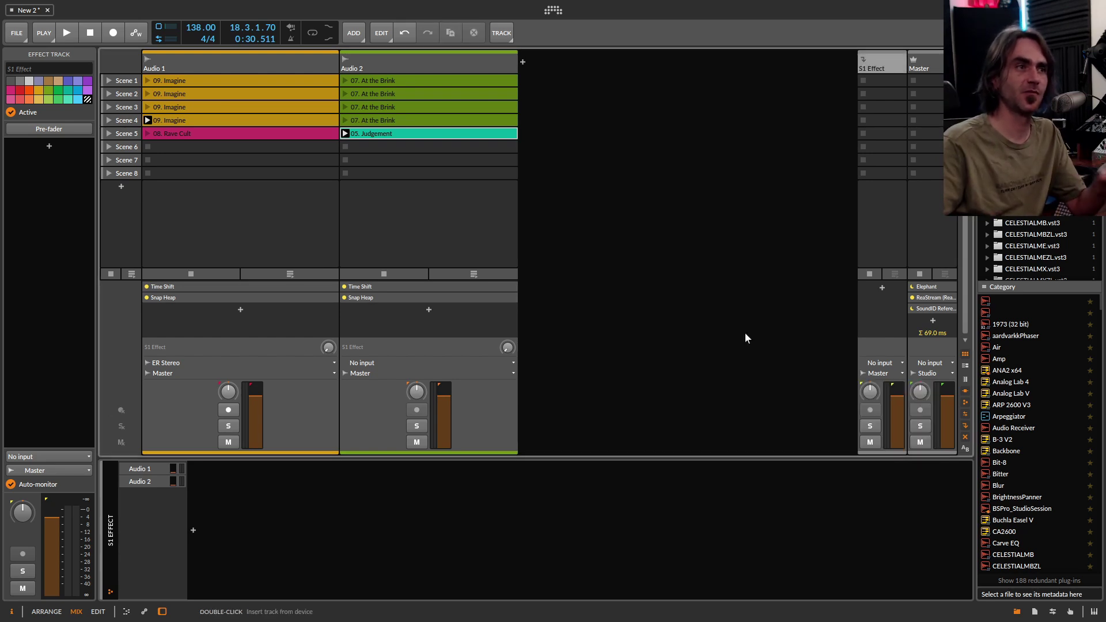
left_click(884, 375)
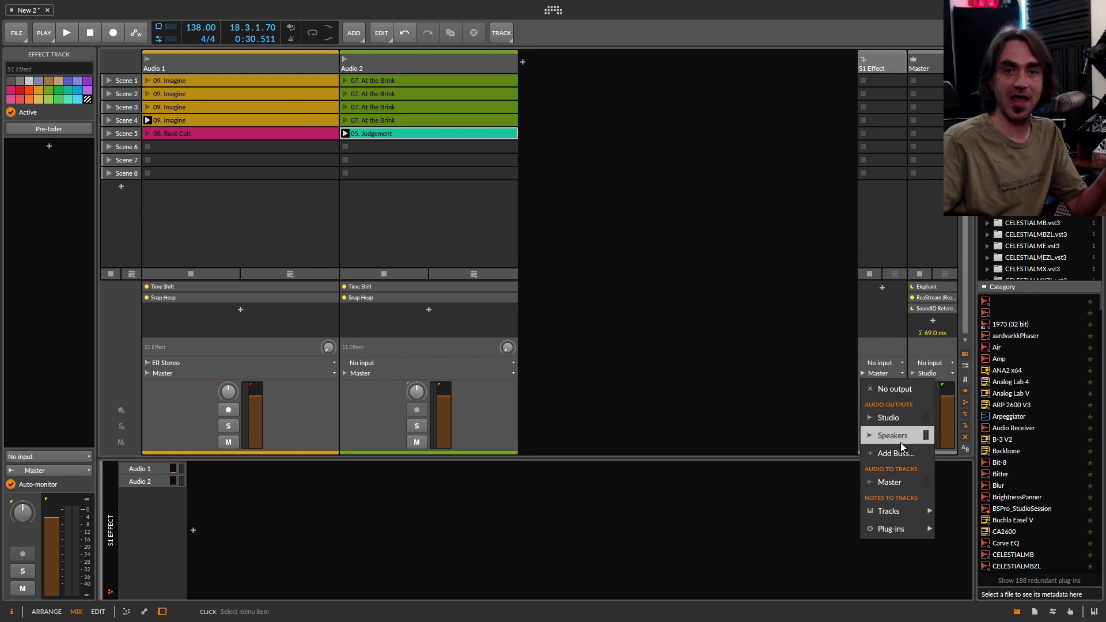
left_click(650, 303)
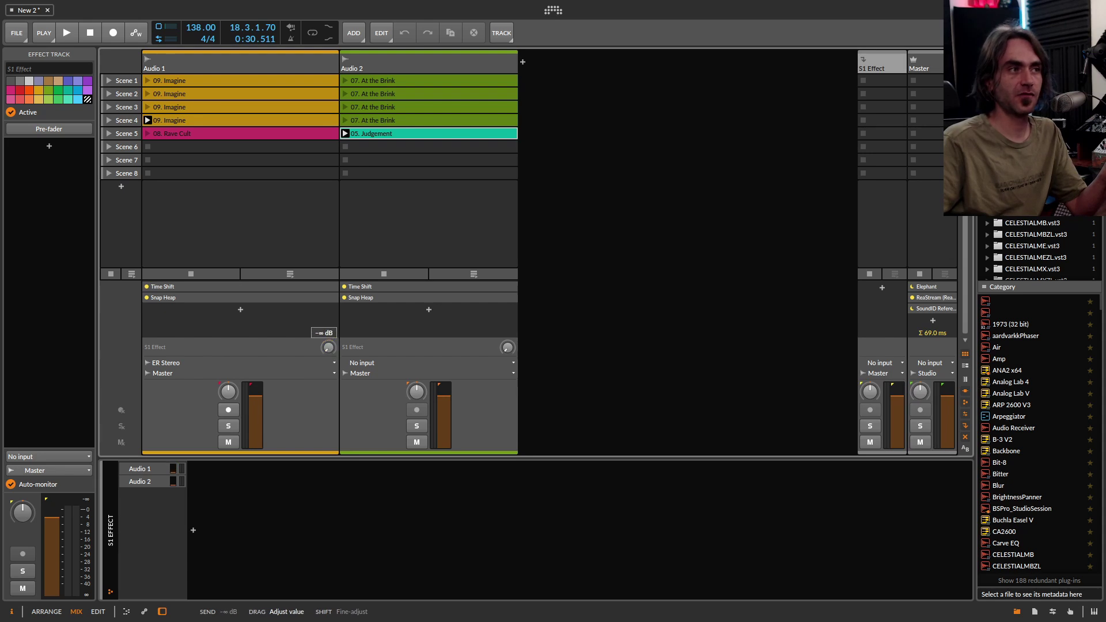
- Reset Audio 2's S1 Effect send to -∞ dB and make it pre-fader
double_click(509, 348)
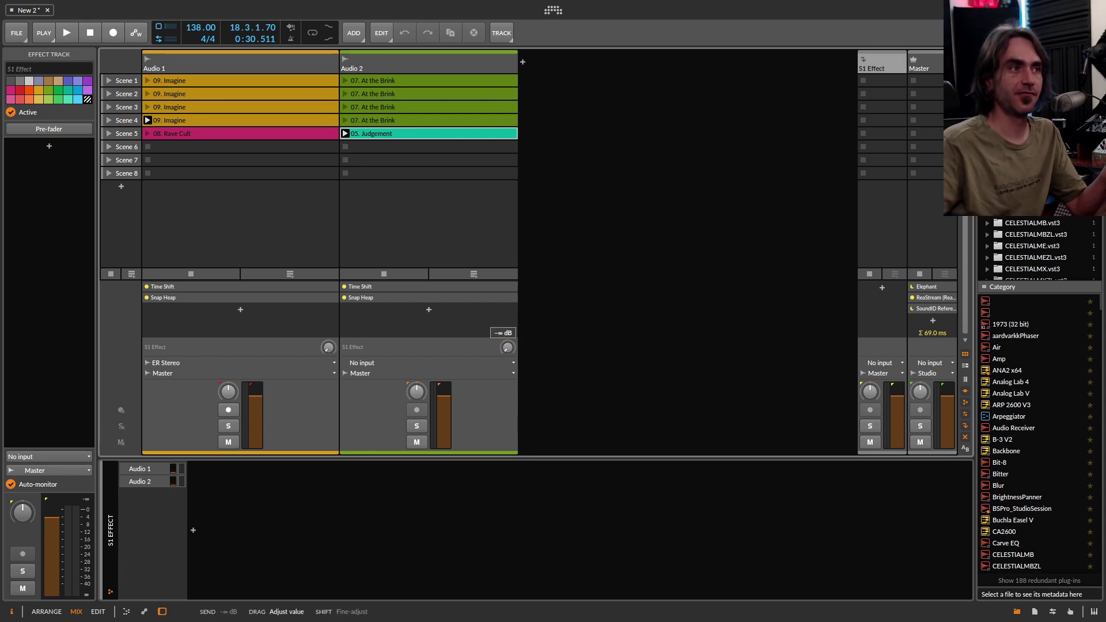
right_click(508, 348)
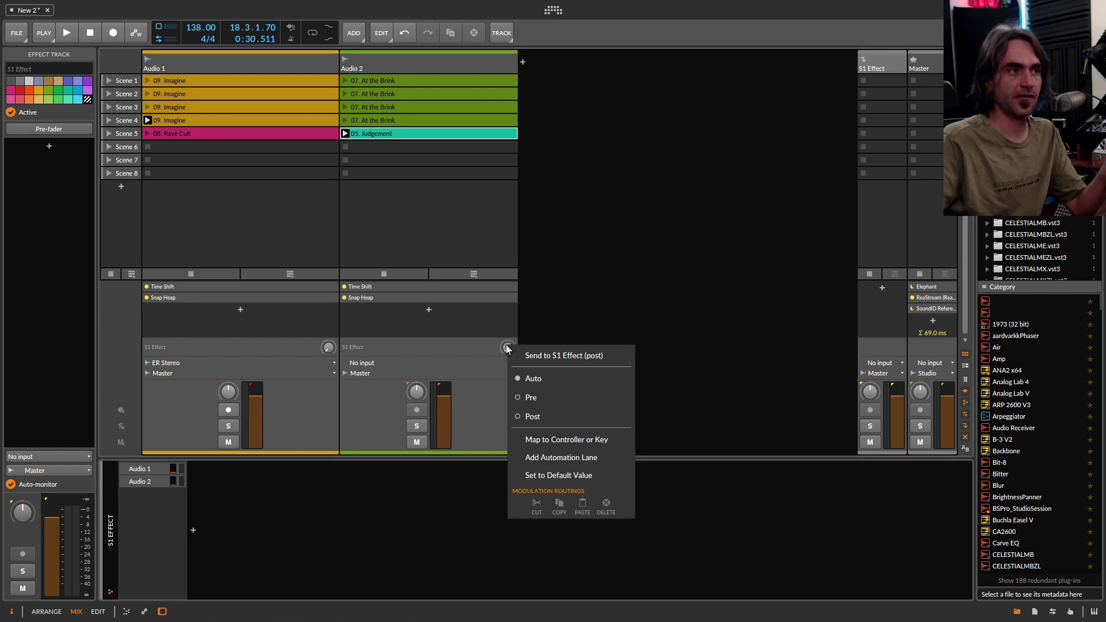
left_click(546, 401)
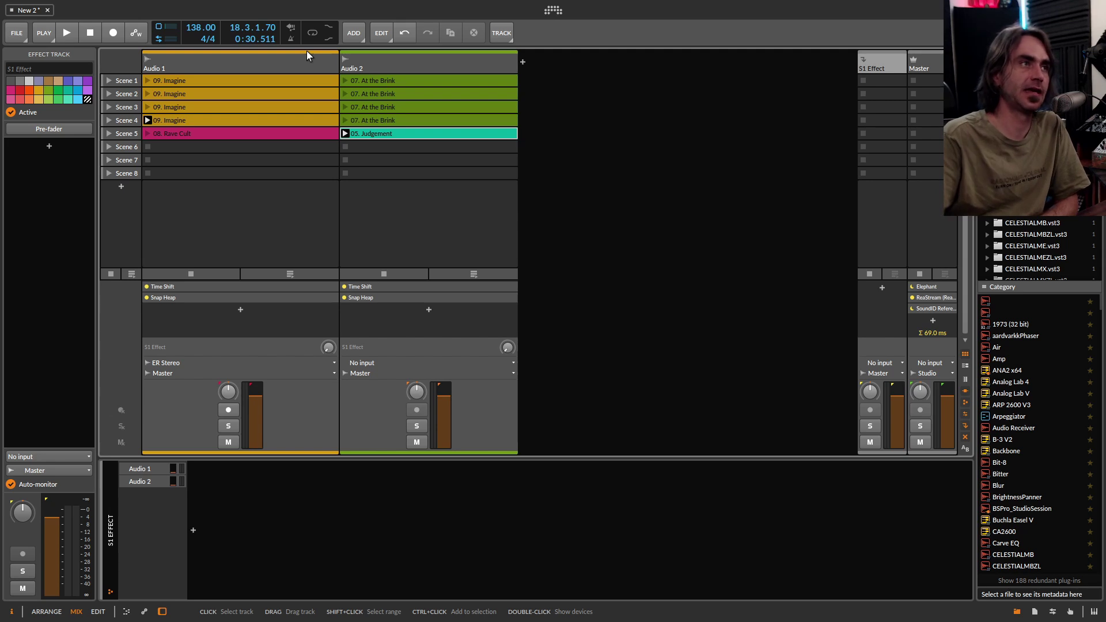
- Launch Scene 1's '09. Imagine' clip on Audio 1 and switch off Looping for '05. Judgement'
left_click(283, 79)
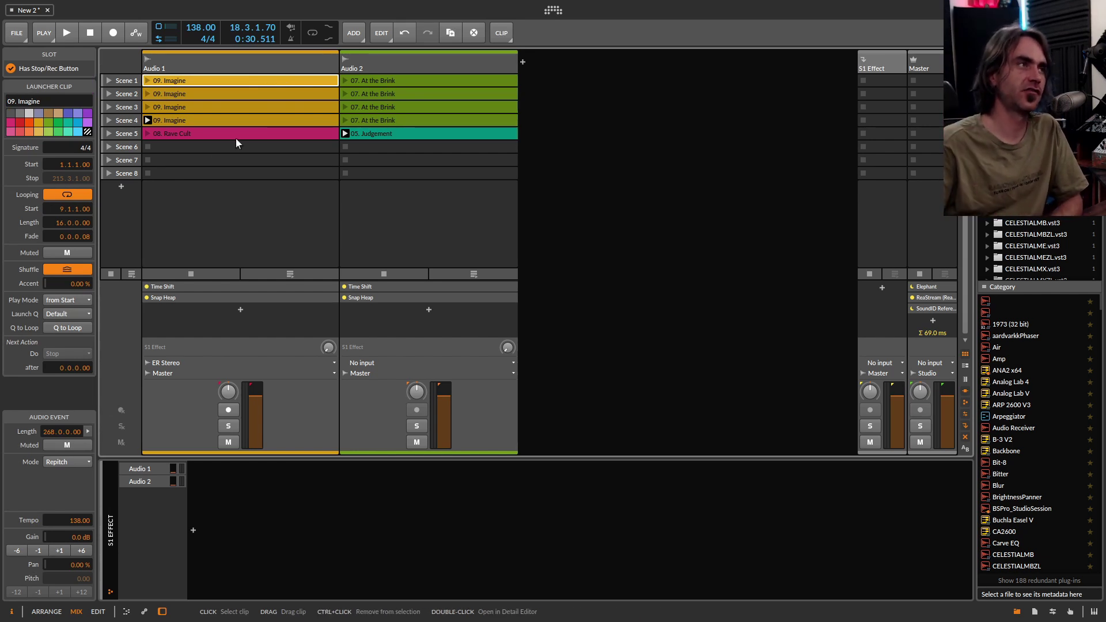
left_click(261, 92)
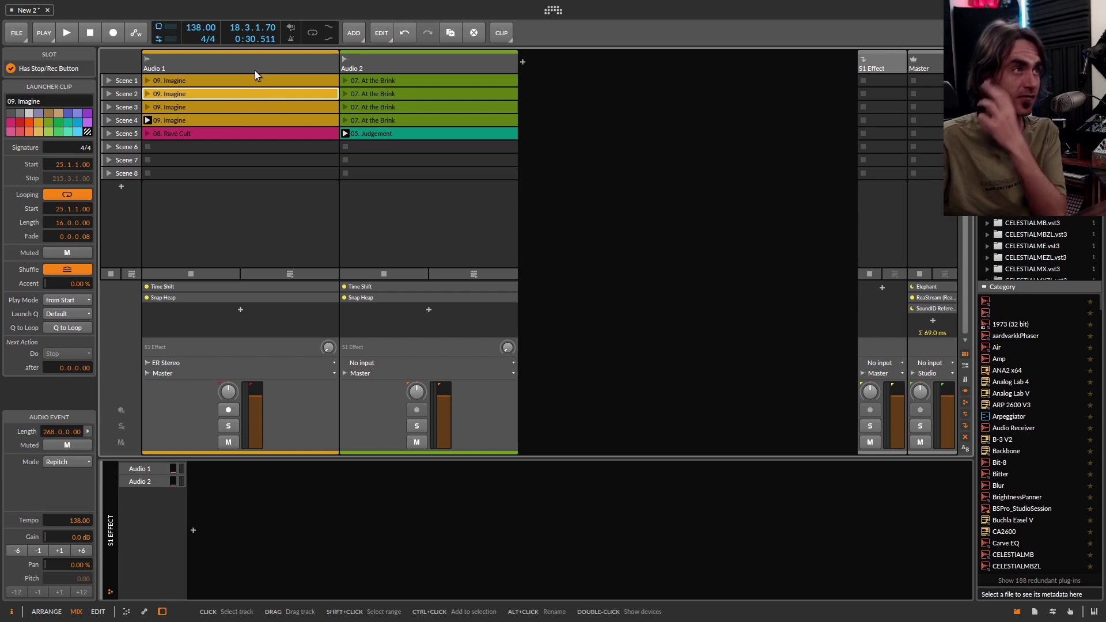
left_click(247, 82)
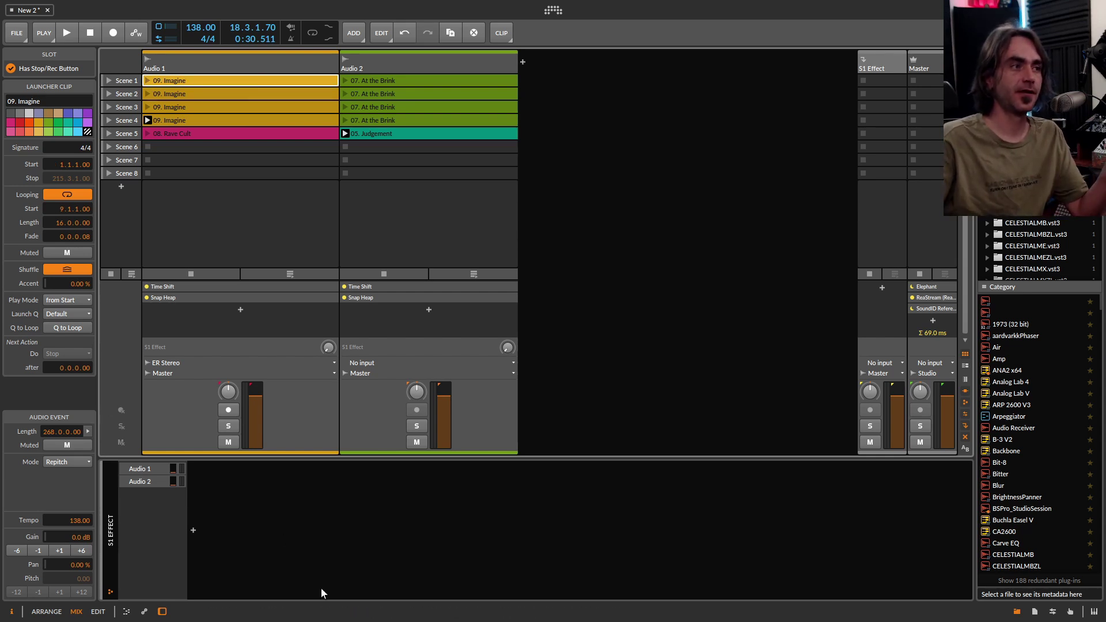
left_click(162, 611)
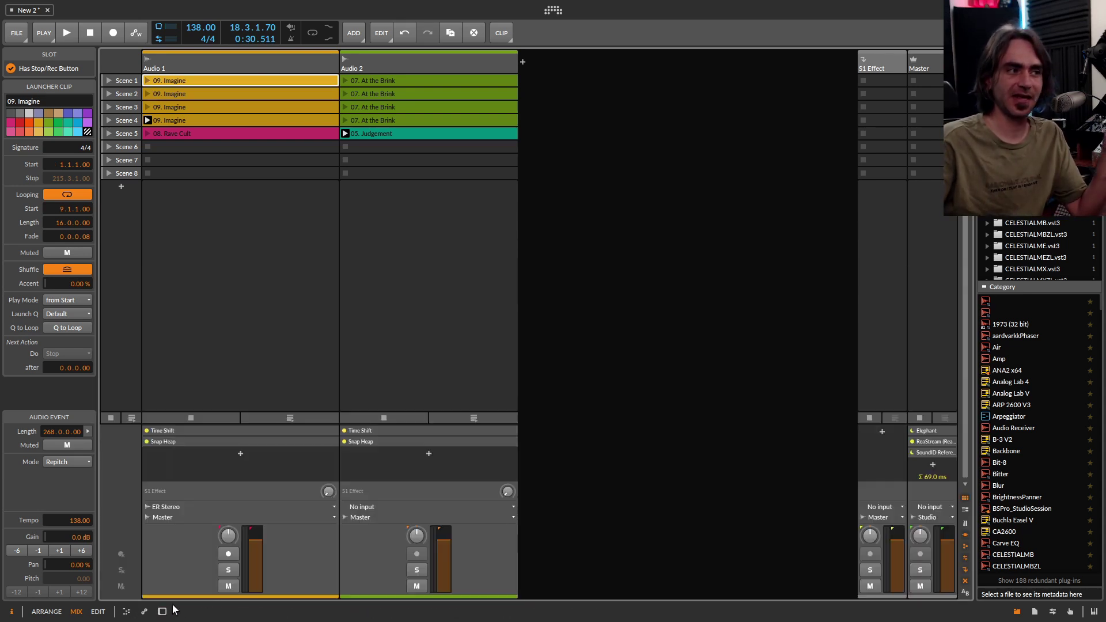
double_click(270, 81)
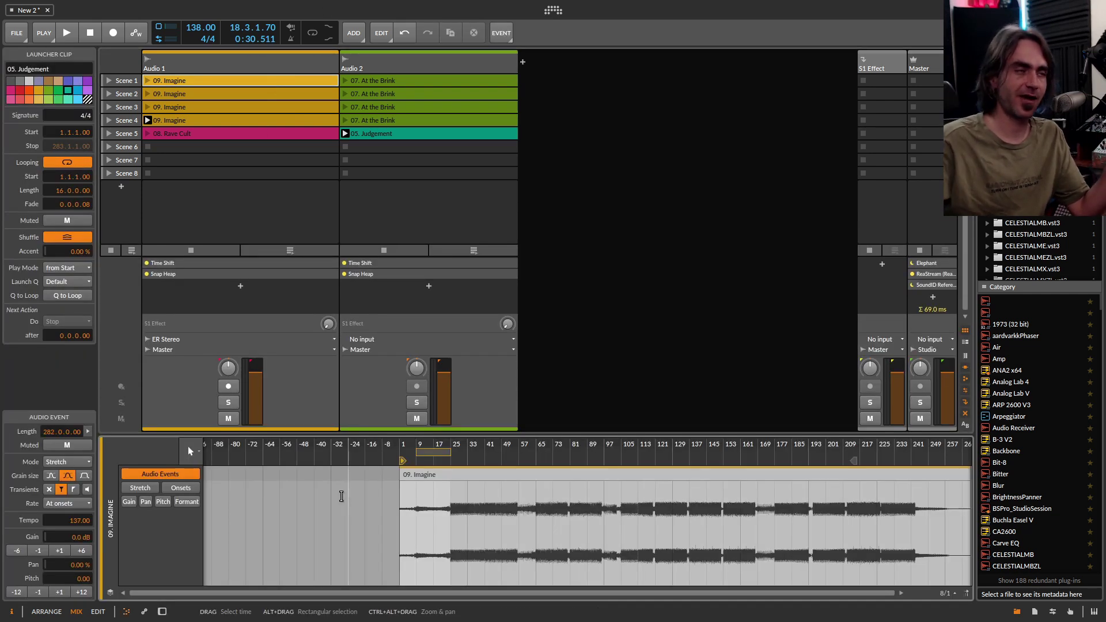
left_click(148, 81)
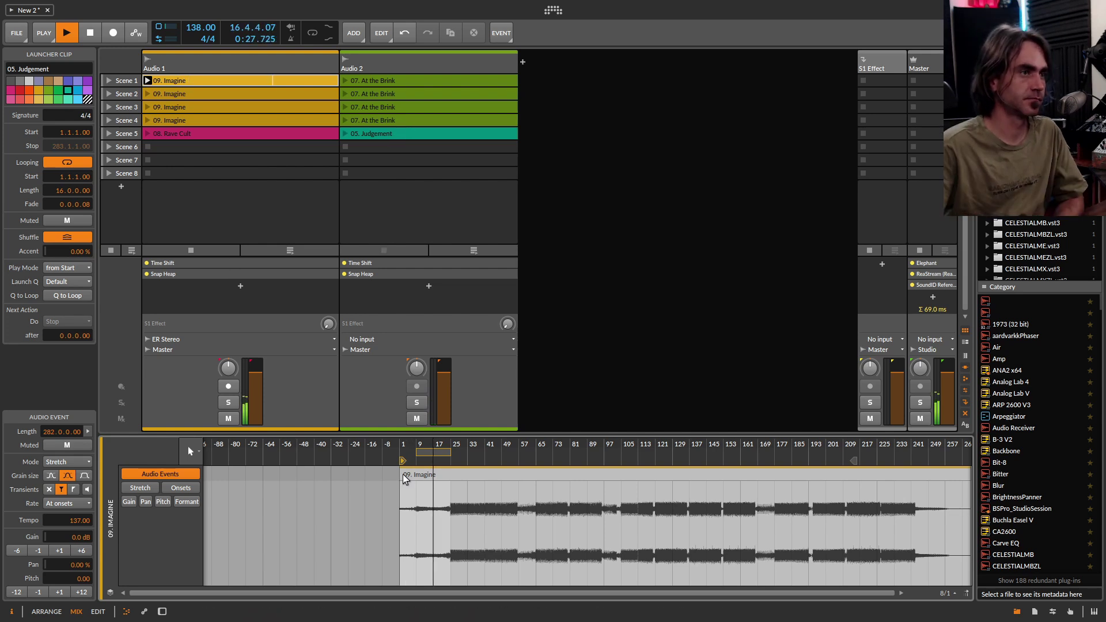
left_click(74, 166)
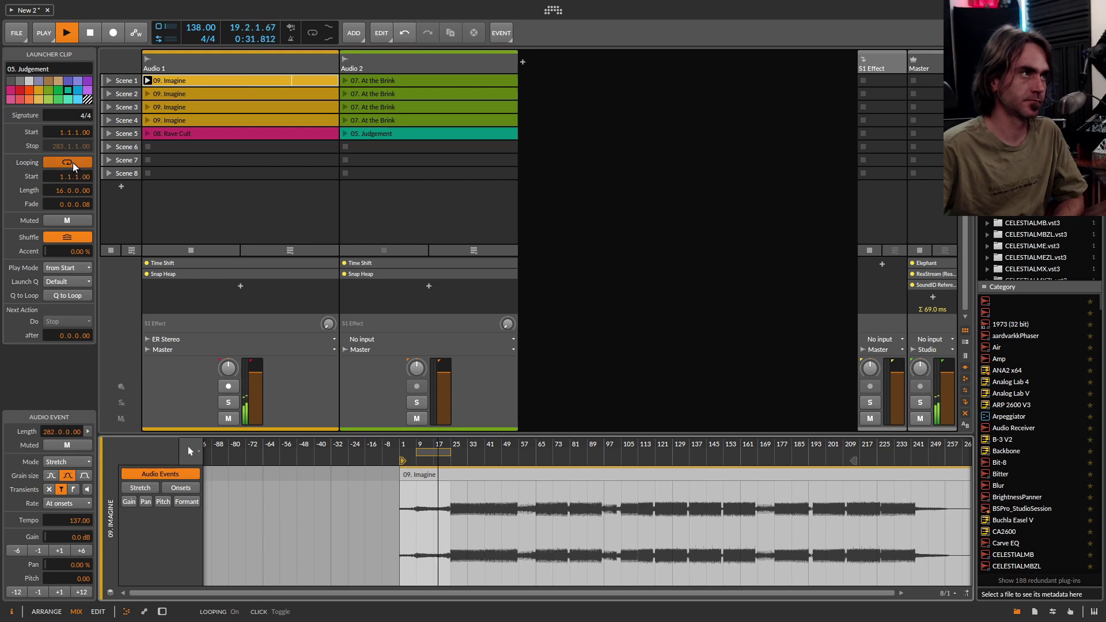
left_click(391, 95)
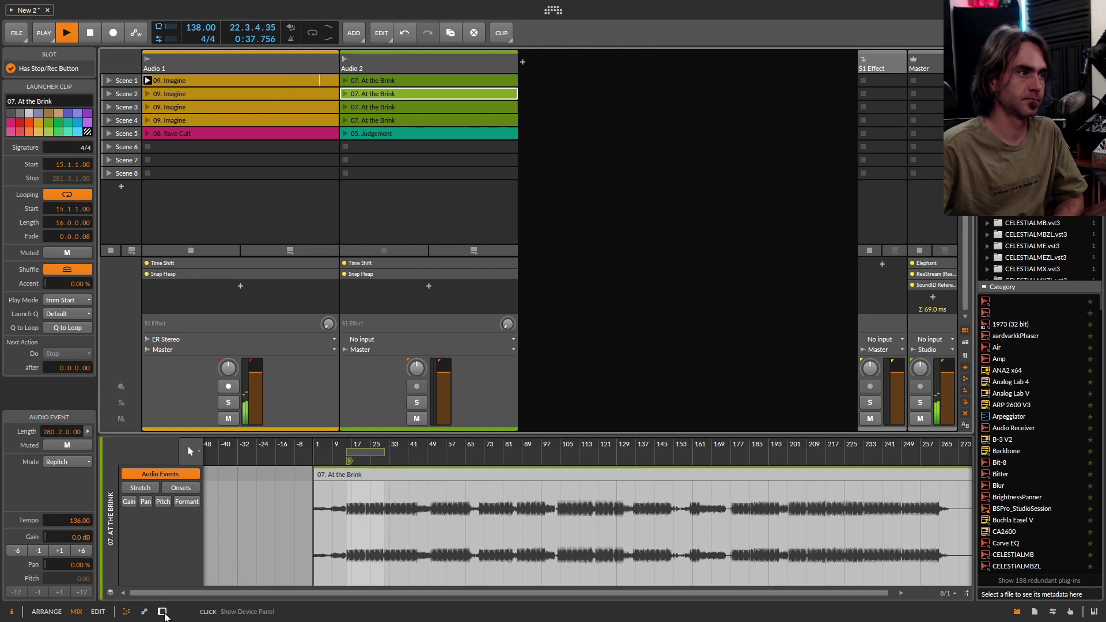
- From the device chain, open Audio 2's and then Audio 1's Snap Heap windows side by side
left_click(162, 611)
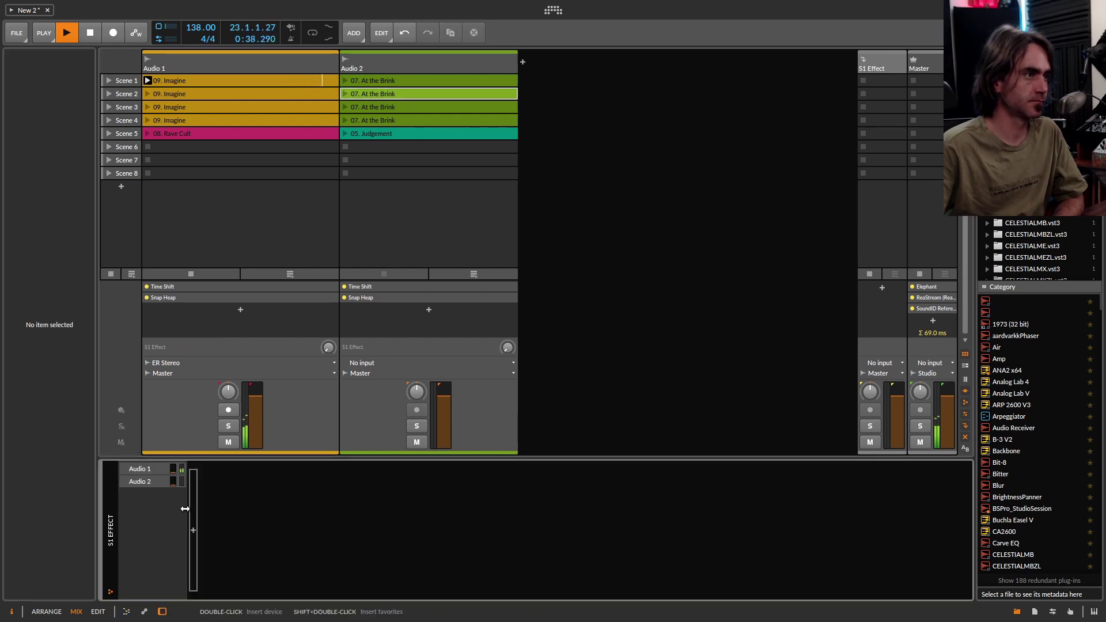
left_click(398, 63)
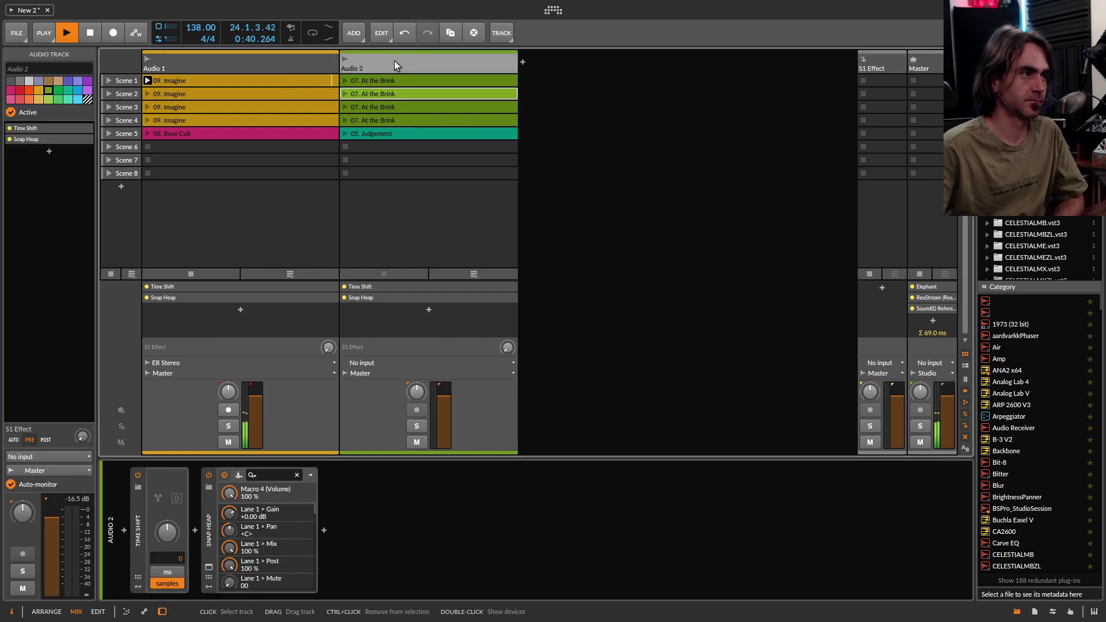
left_click(208, 566)
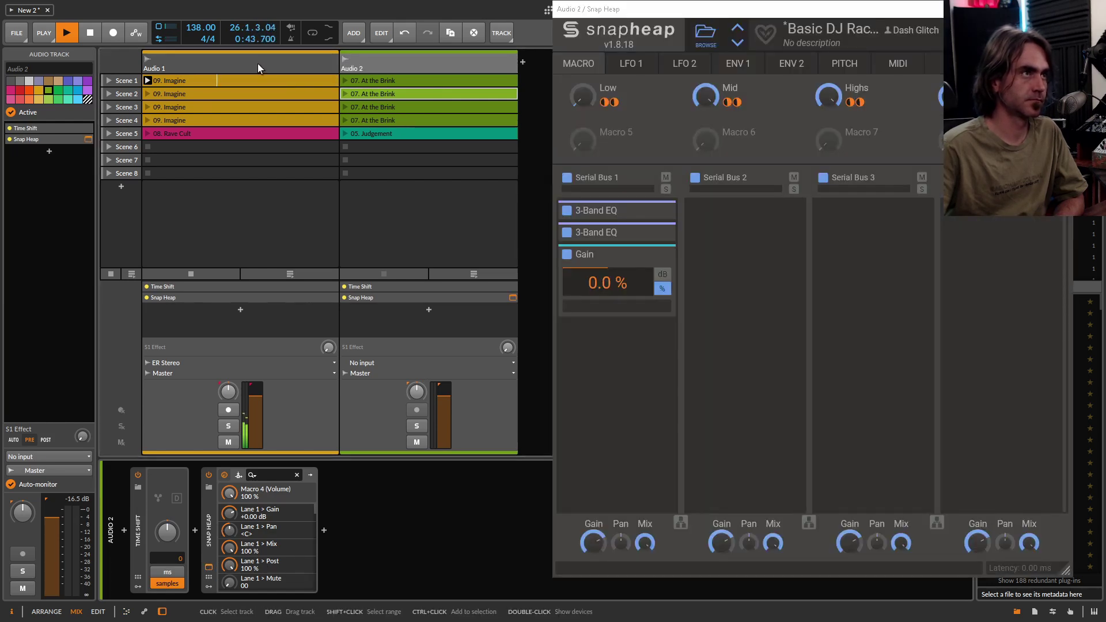
left_click(258, 63)
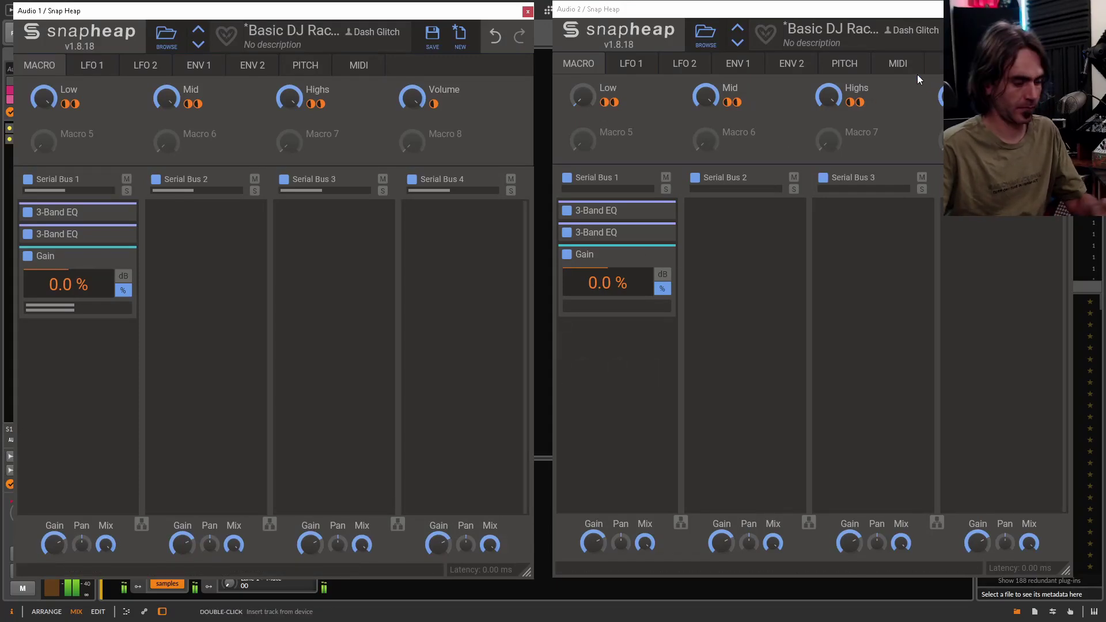
mouse_move(913, 80)
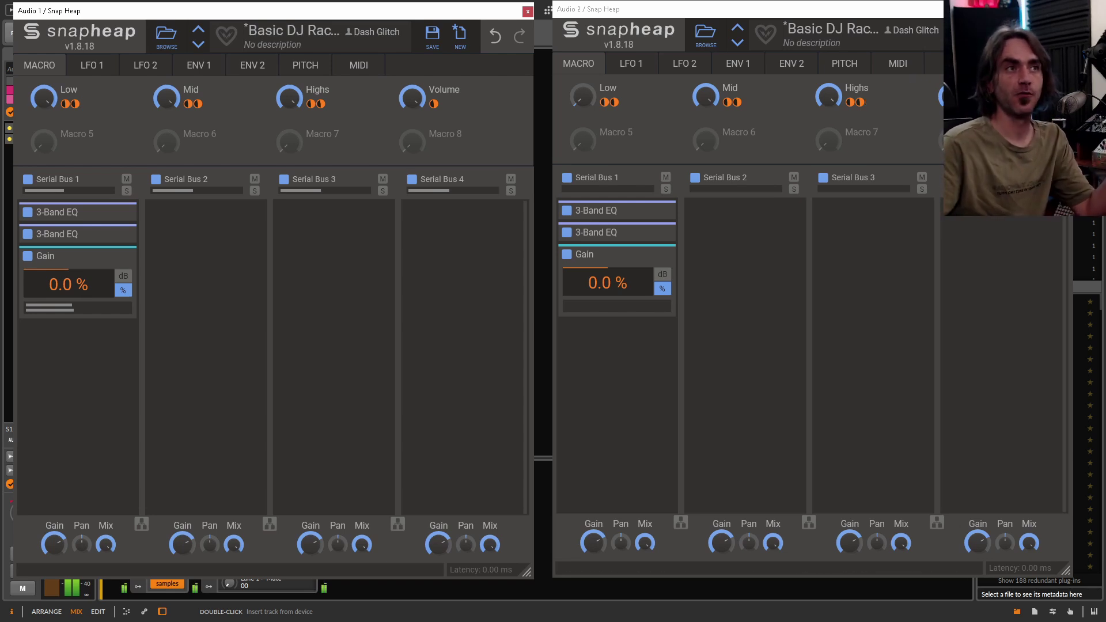
left_click(928, 98)
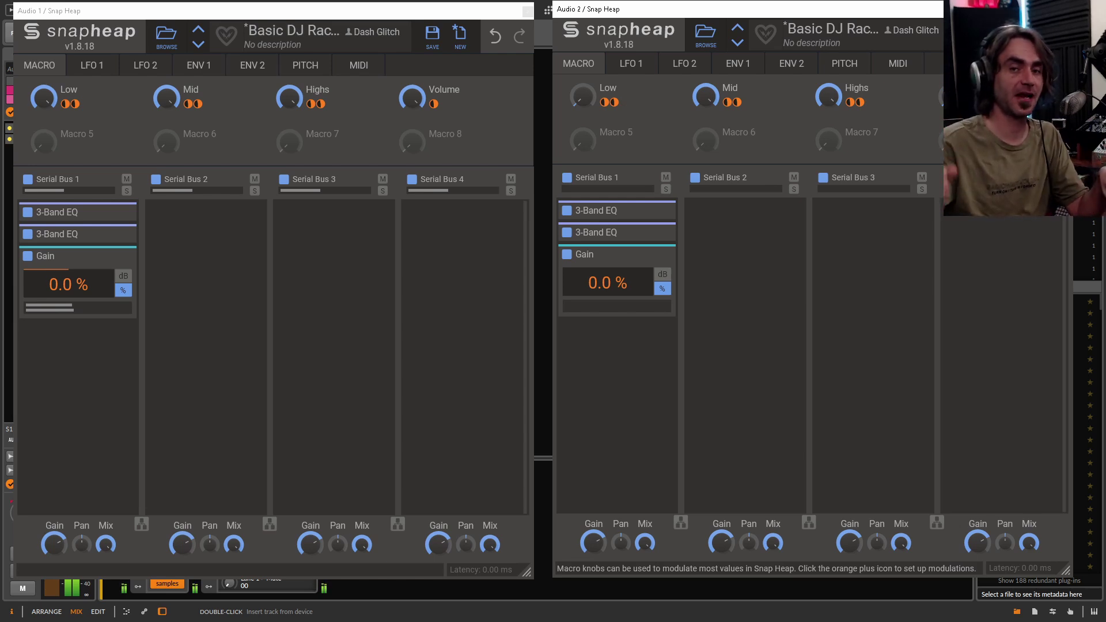
- Close the Snap Heap windows and launch Scene 3's '07. At the Brink' clip on Audio 2
left_click(558, 158)
left_click(431, 110)
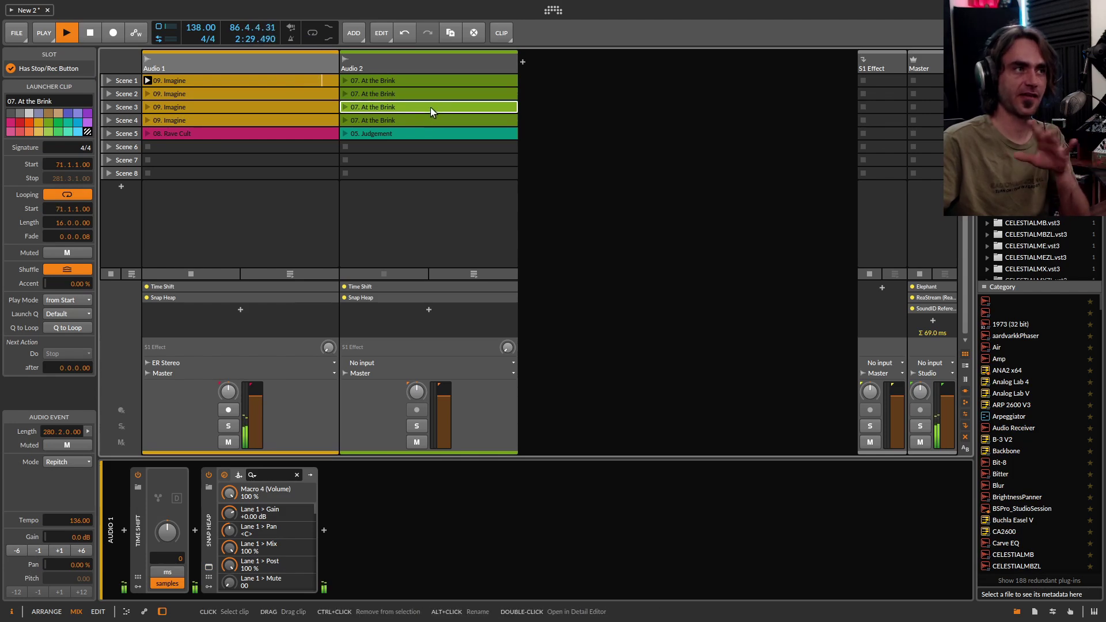
left_click(347, 108)
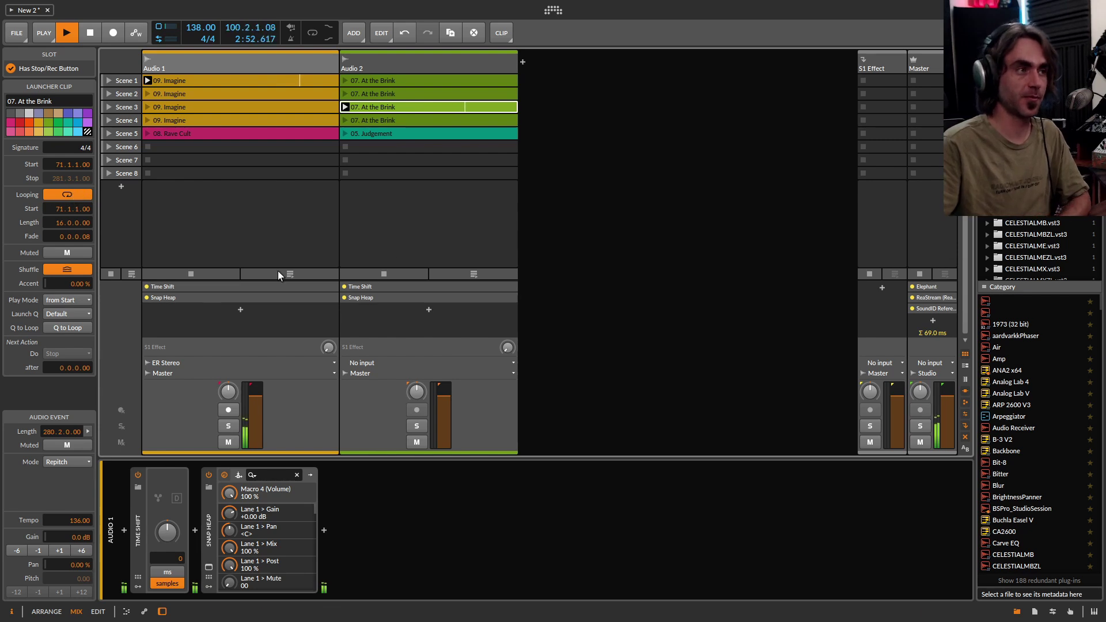
- Turn off Looping for the Scene 1 '09. Imagine' clip on Audio 1
double_click(380, 136)
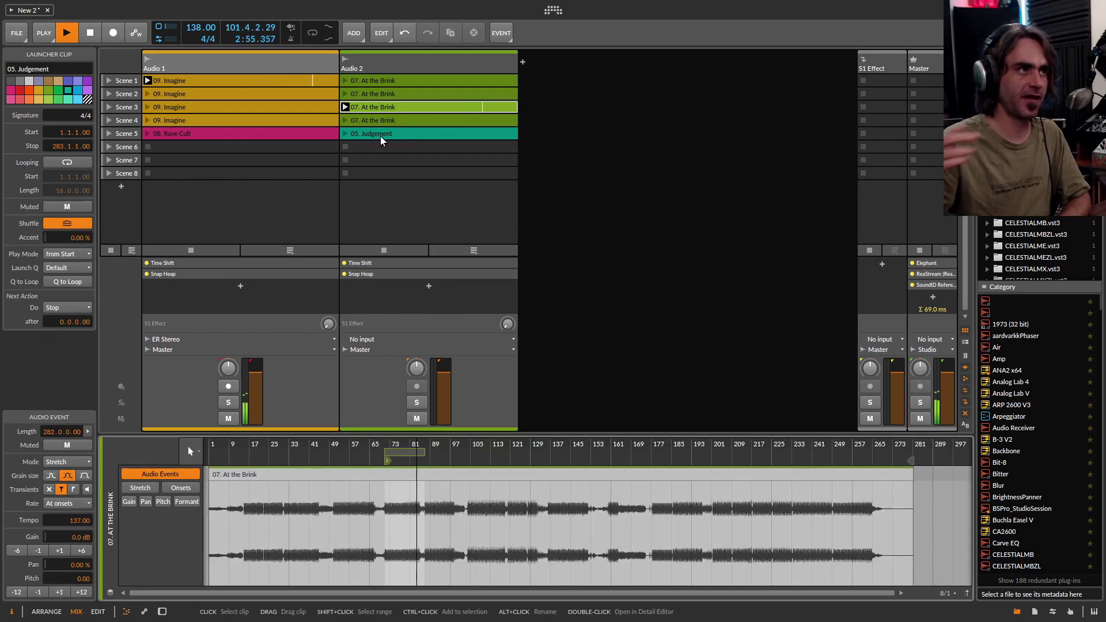
left_click(181, 82)
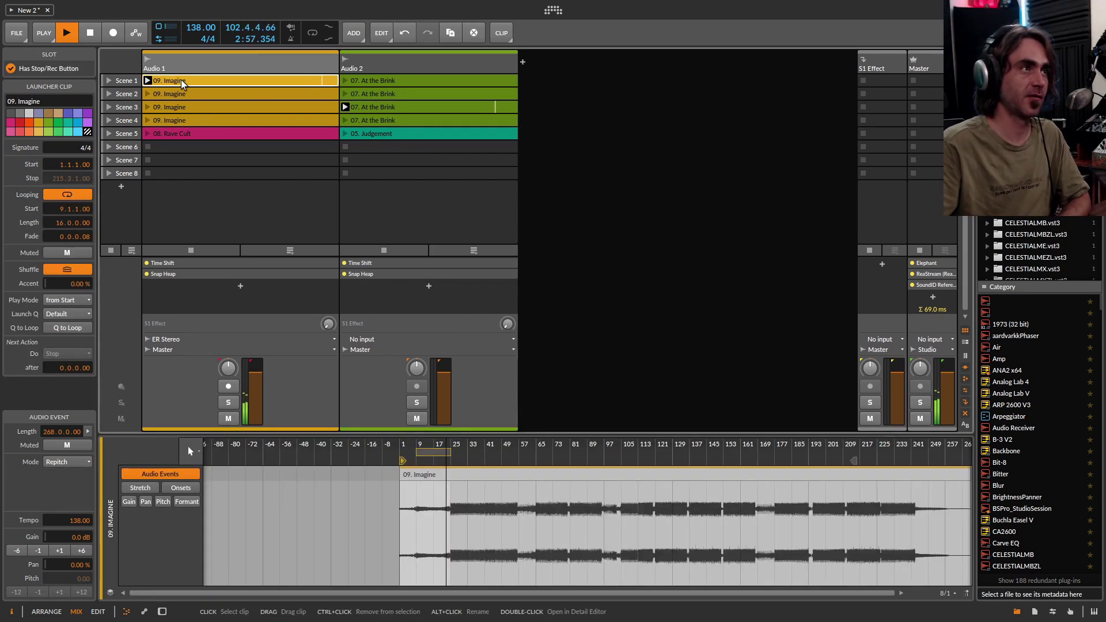
left_click(56, 196)
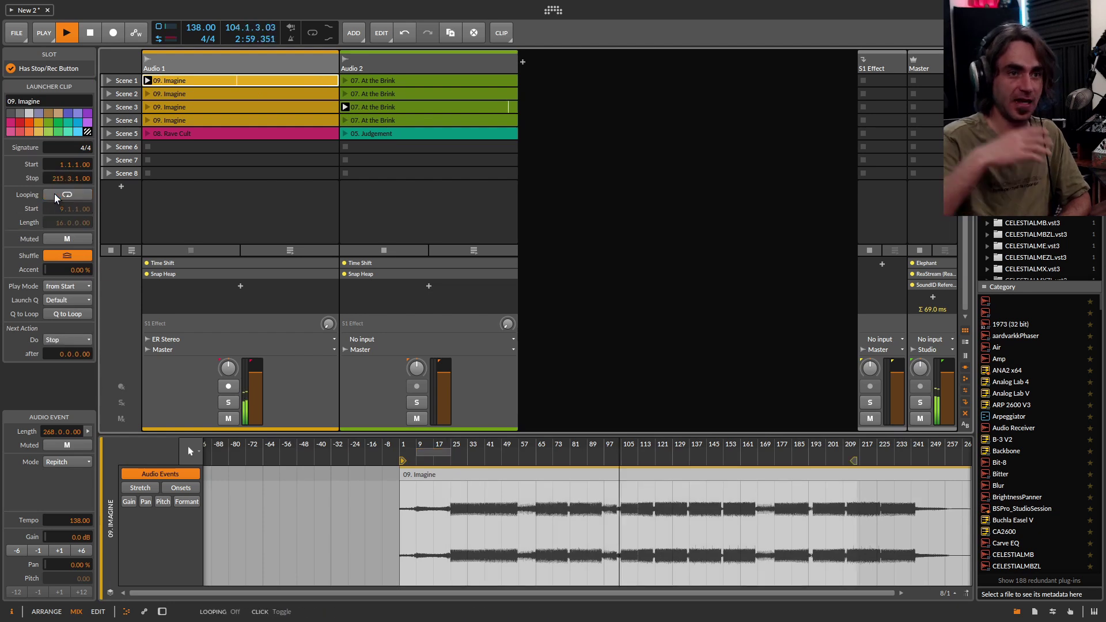
left_click(417, 60)
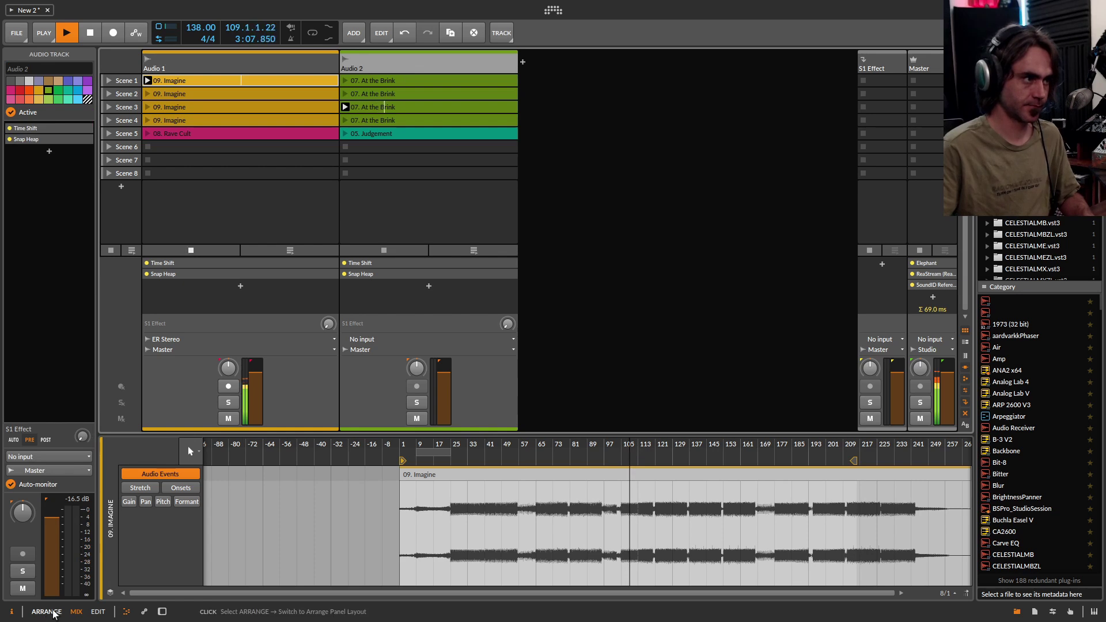
- Open Audio 2's Snap Heap window from its device chain, then Audio 1's alongside it
left_click(163, 613)
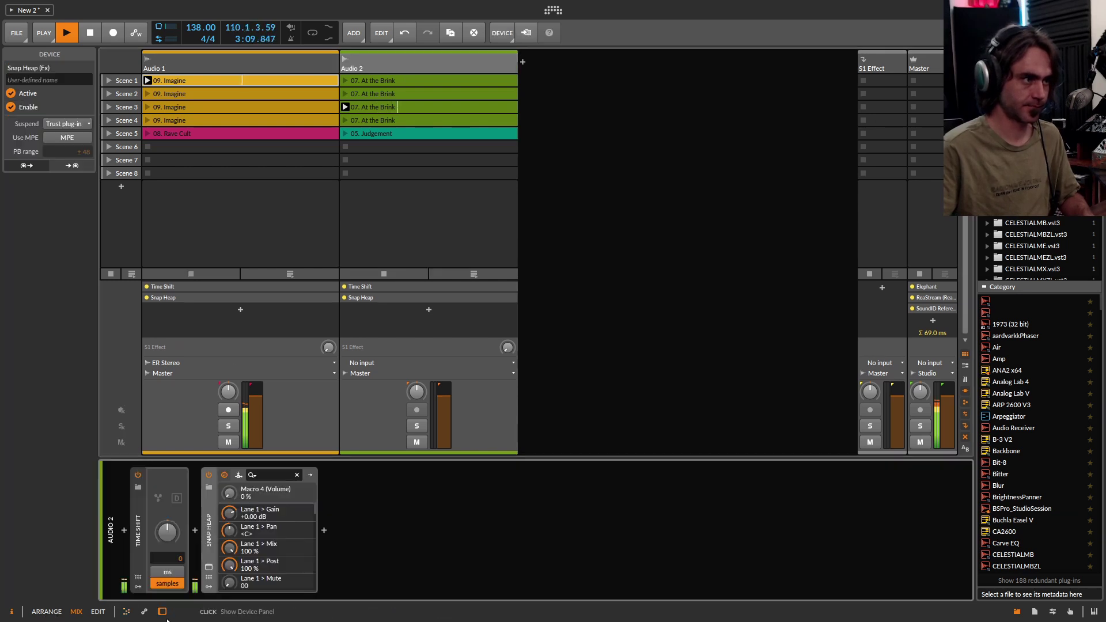
left_click(208, 569)
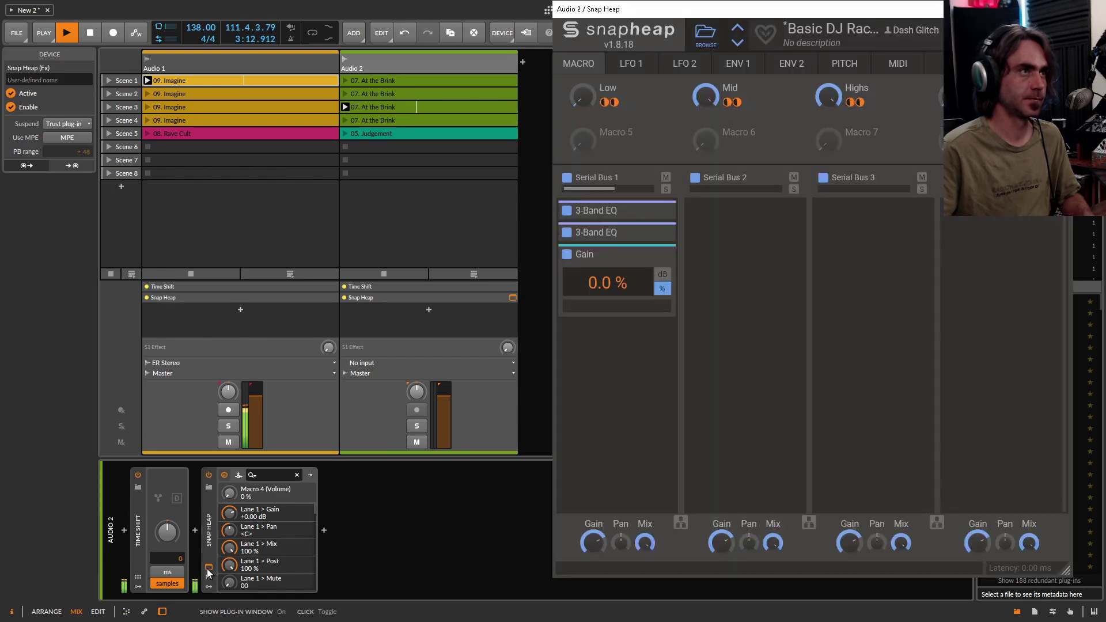
left_click(250, 63)
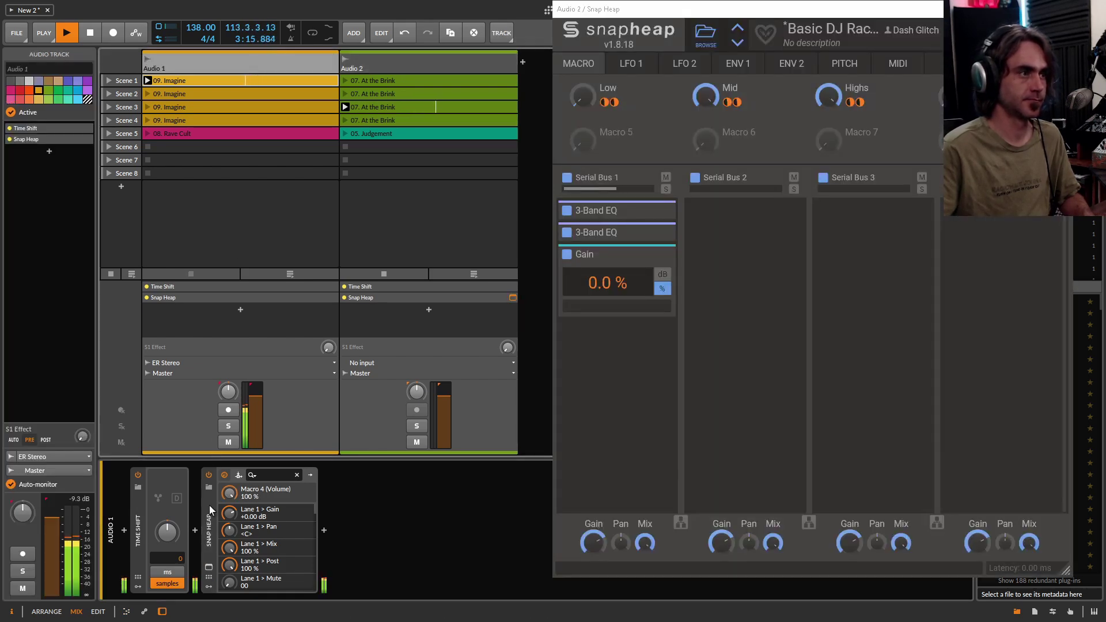
left_click(208, 567)
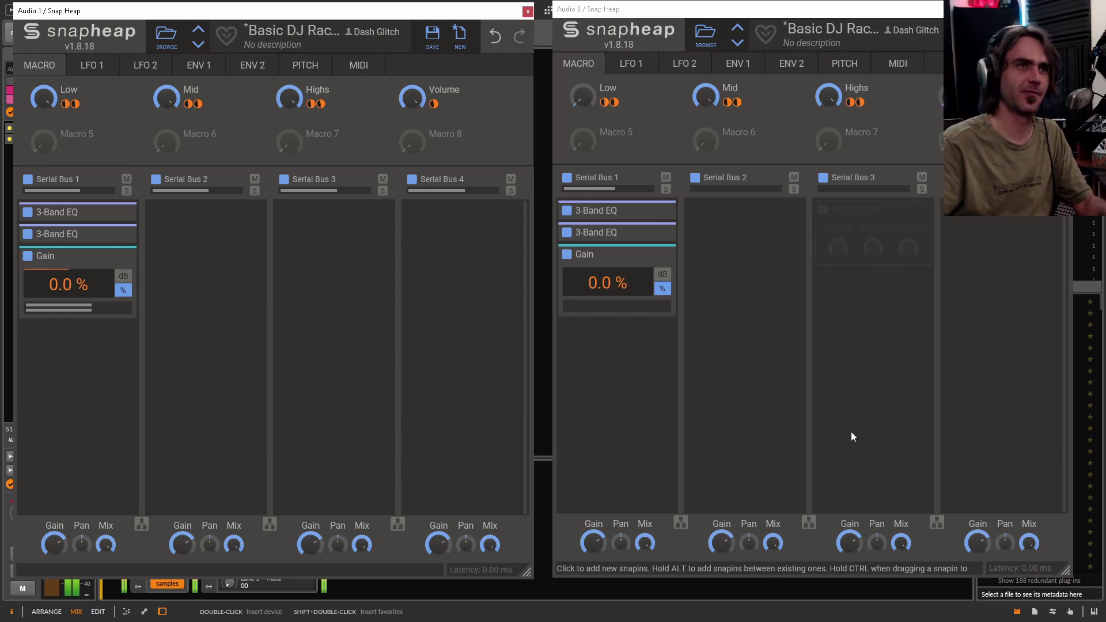
- Adjust the Mid macro on Audio 2's rack, then on Audio 1's rack
left_click(705, 96)
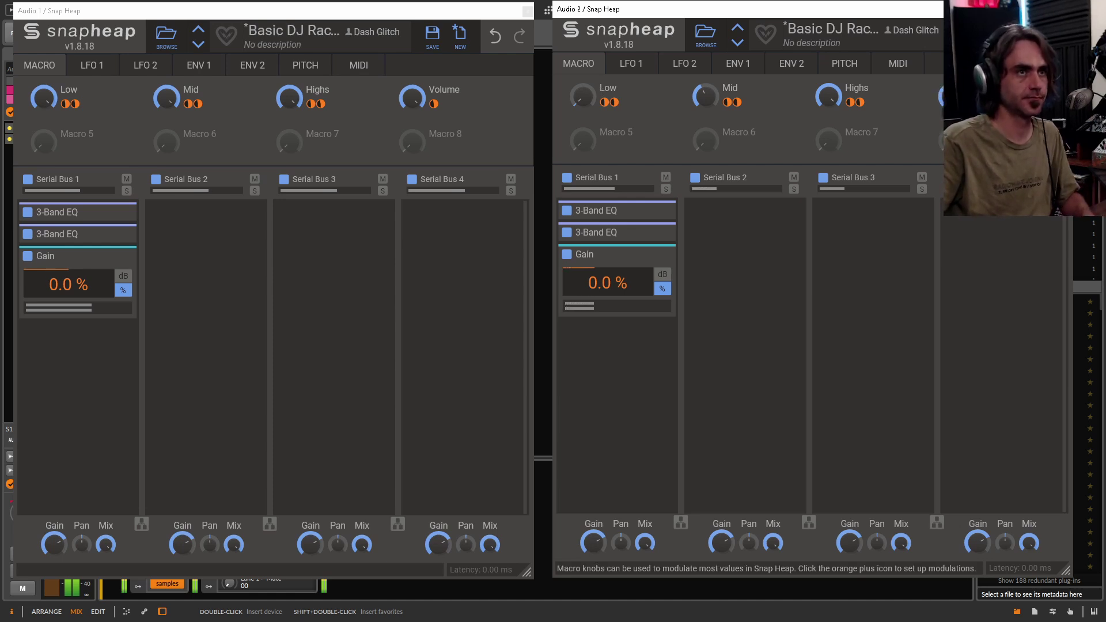
mouse_move(705, 96)
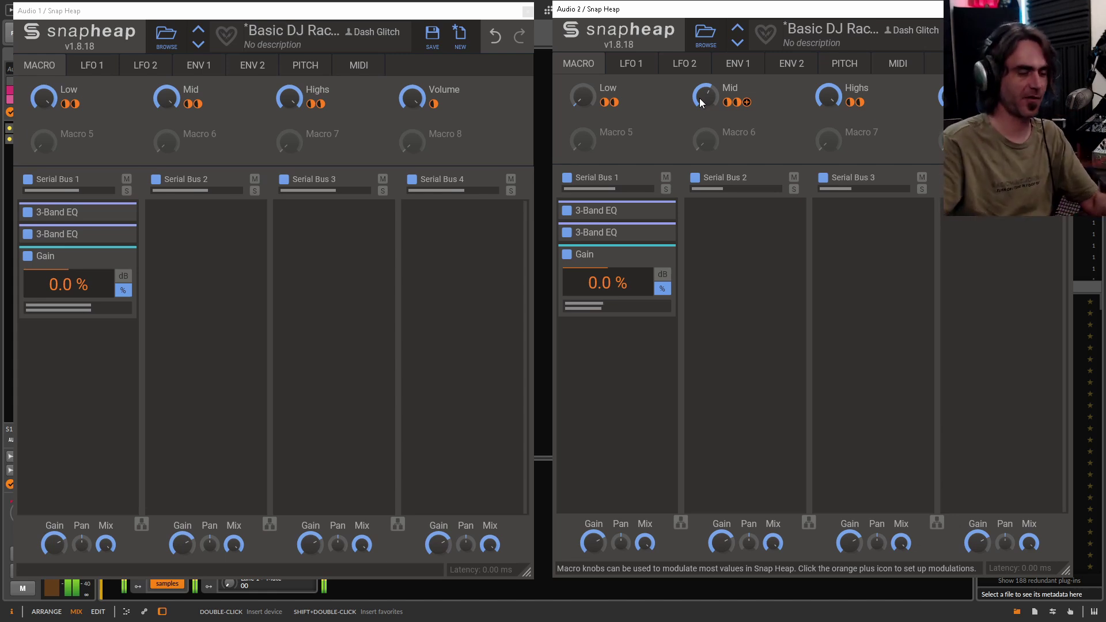
mouse_move(159, 102)
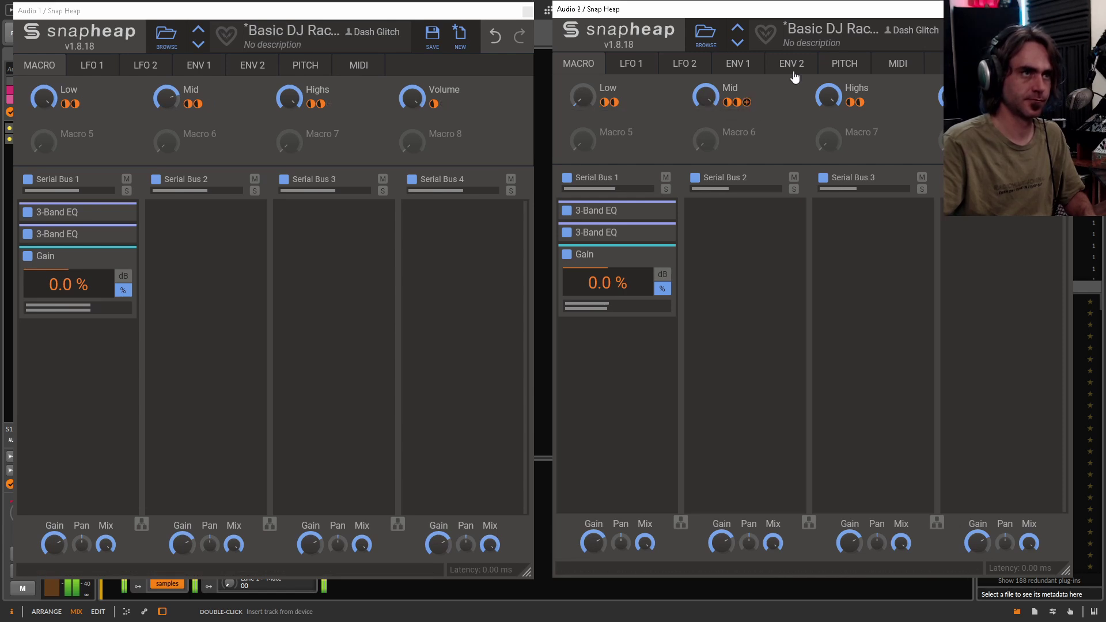
left_click(165, 98)
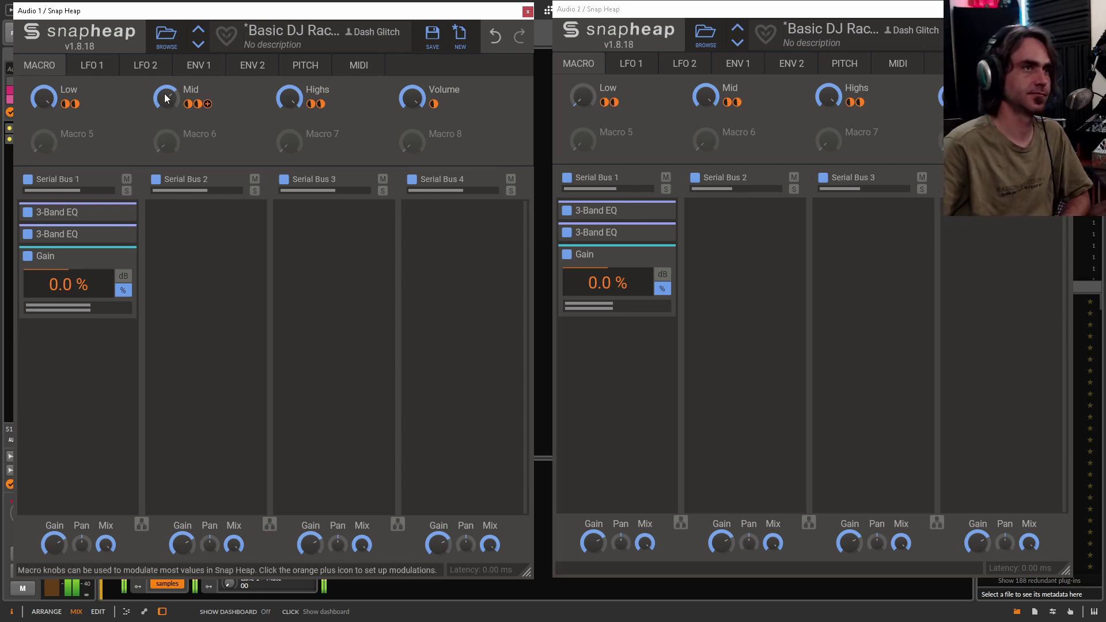
- Turn down Audio 1's Low, adjust Audio 2's Low, and lower Audio 1's Volume to 10 %
left_click(44, 98)
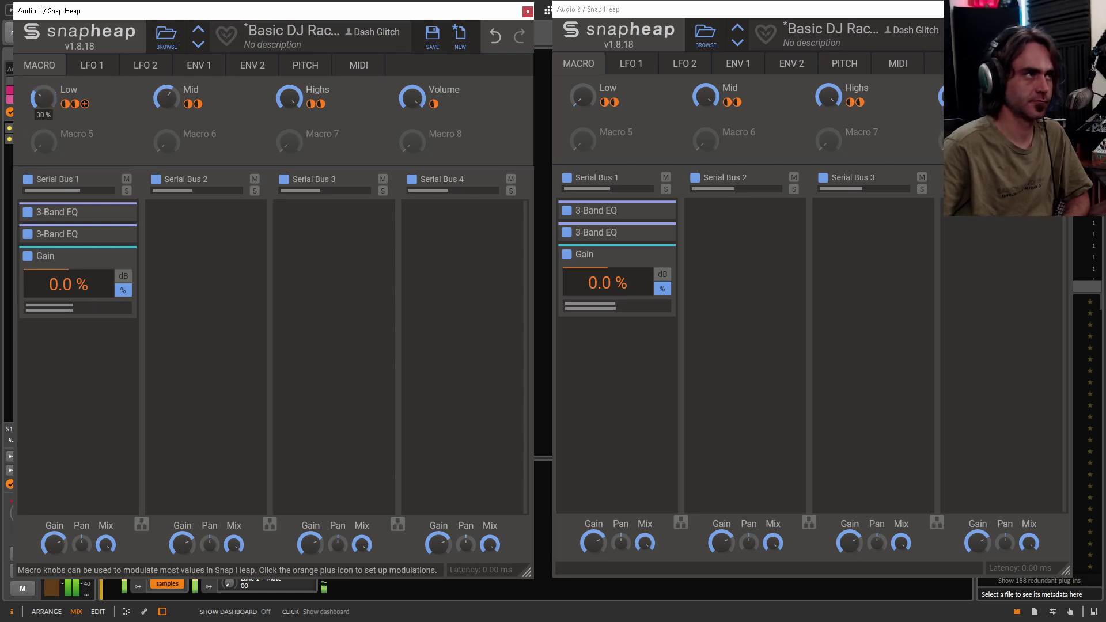
left_click(582, 95)
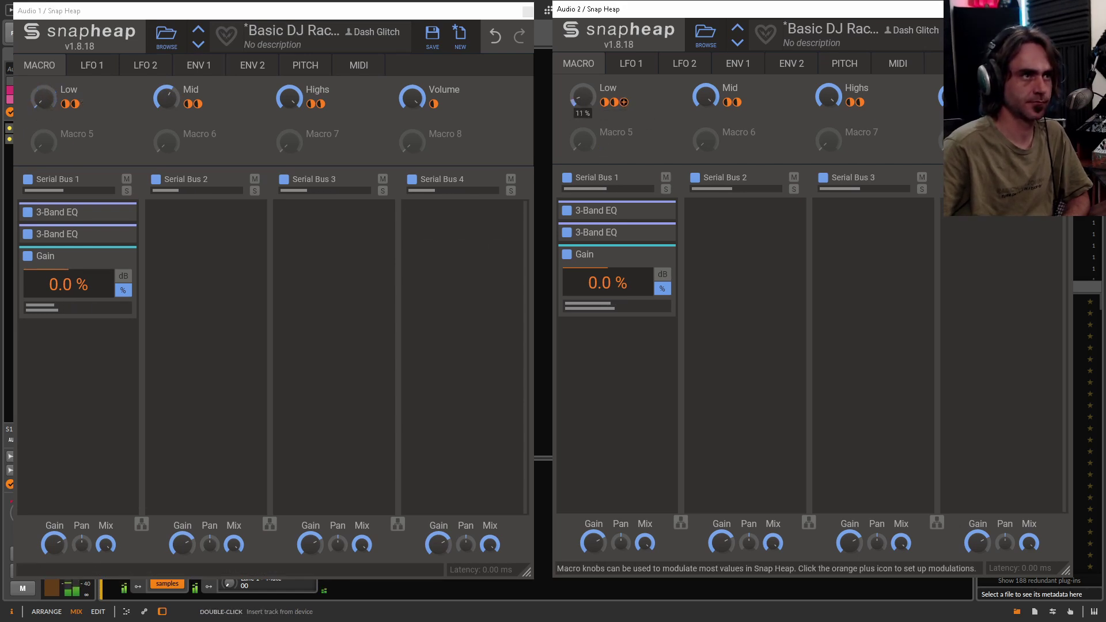
left_click_drag(583, 96, 579, 98)
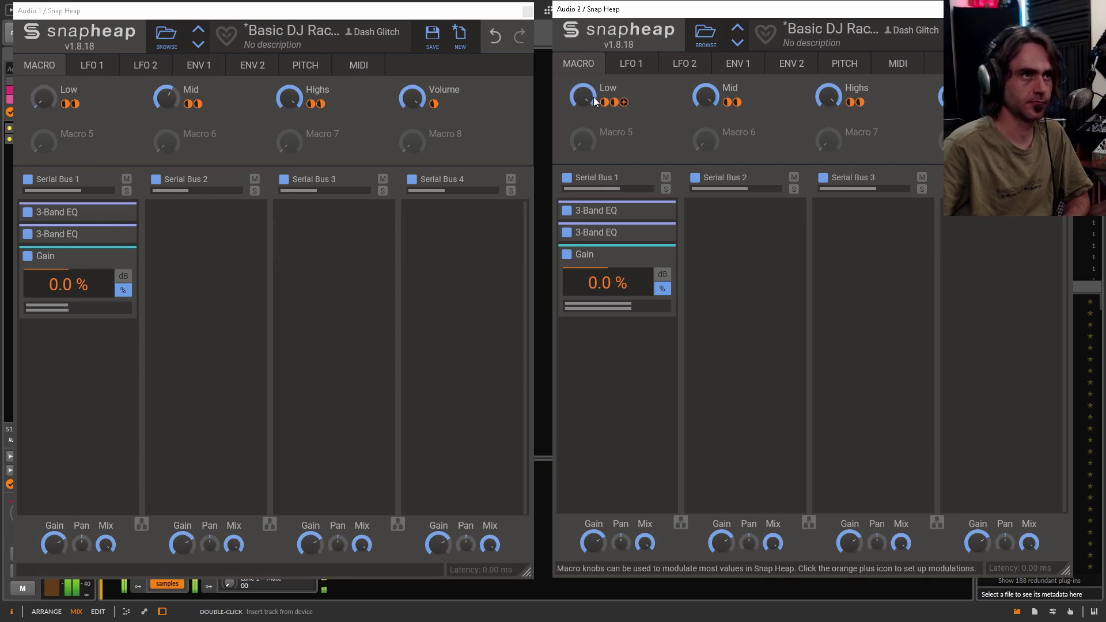
left_click(412, 97)
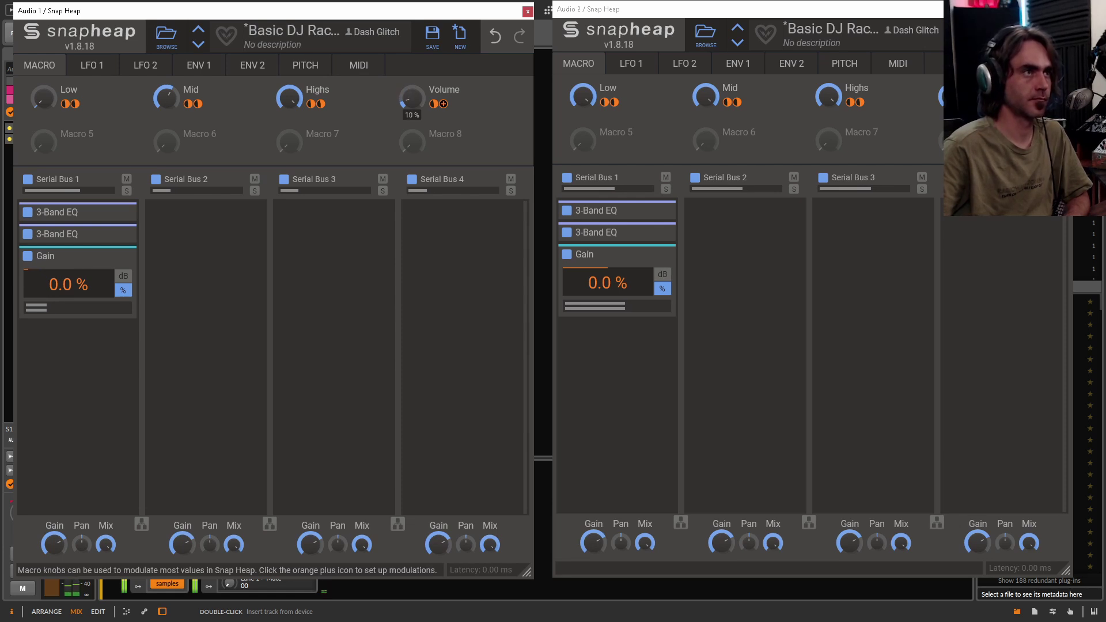
- Reopen both Snap Heap windows and raise Audio 1's Volume macro to about 72 %
left_click(528, 12)
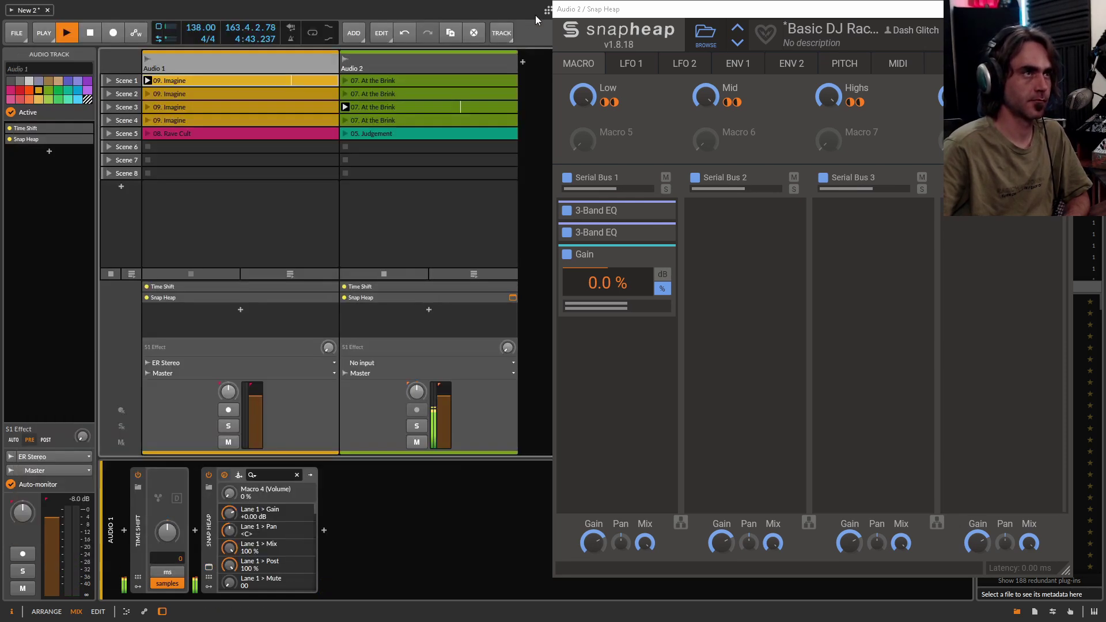
left_click(547, 10)
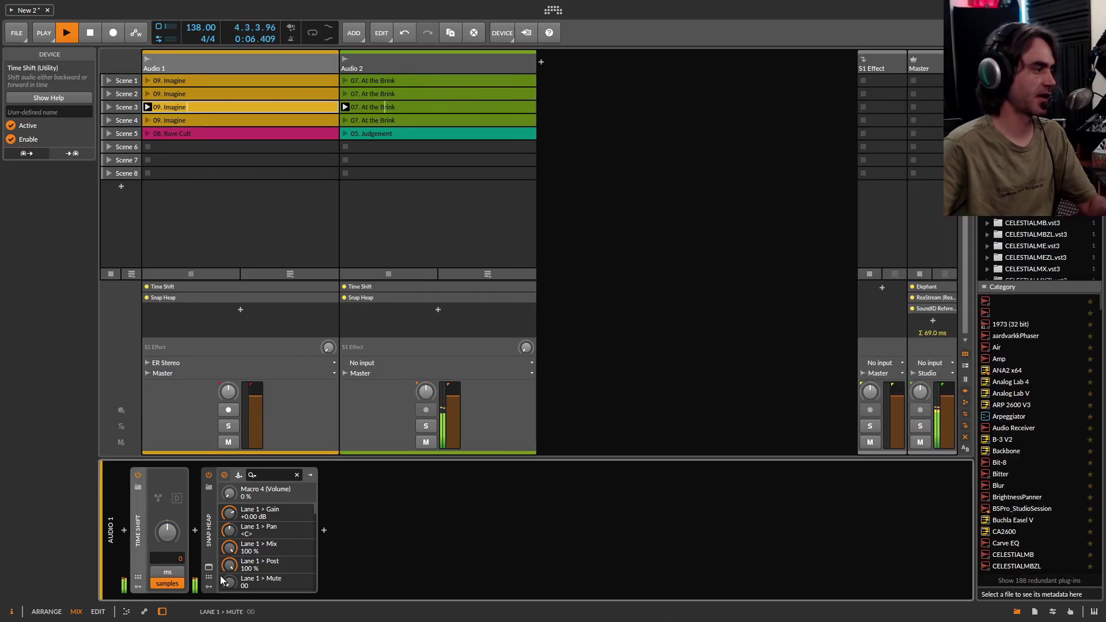
left_click(221, 573)
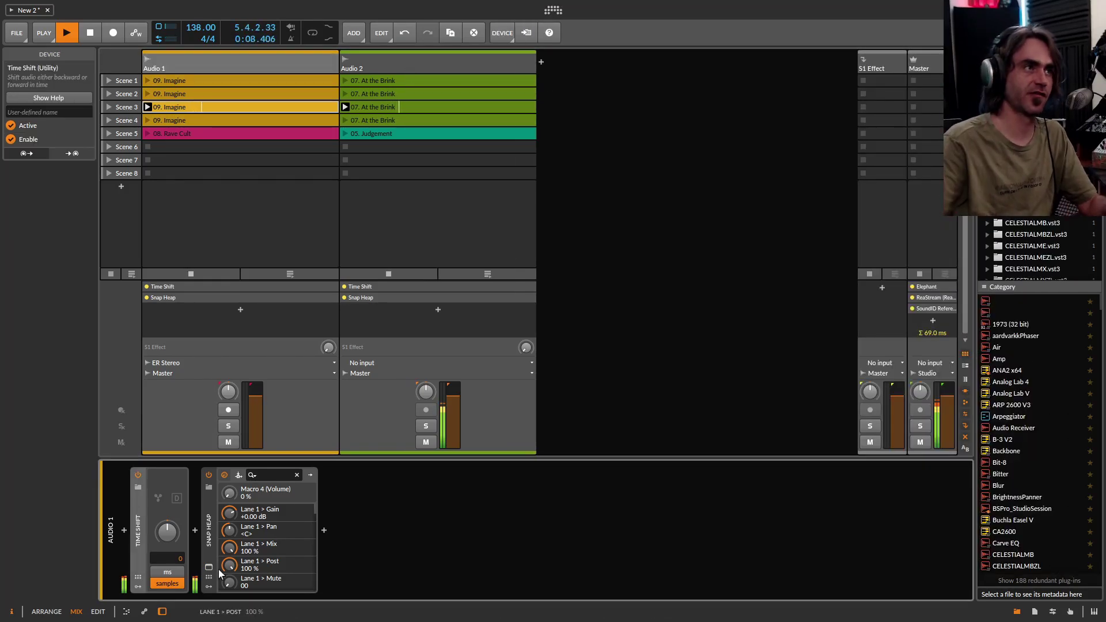
left_click(419, 109)
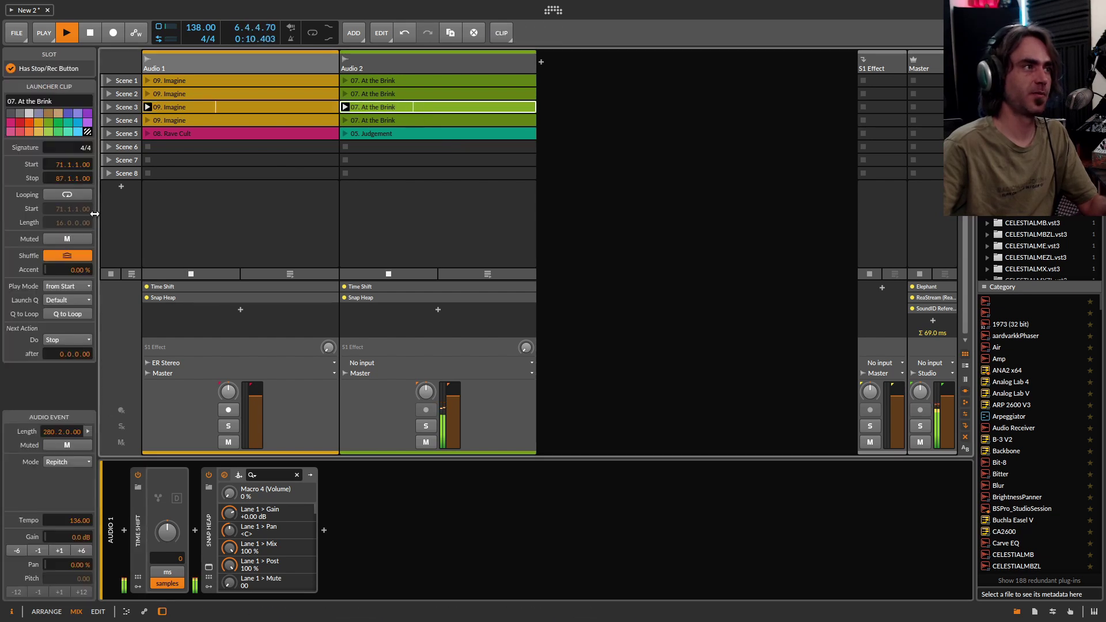
left_click(209, 567)
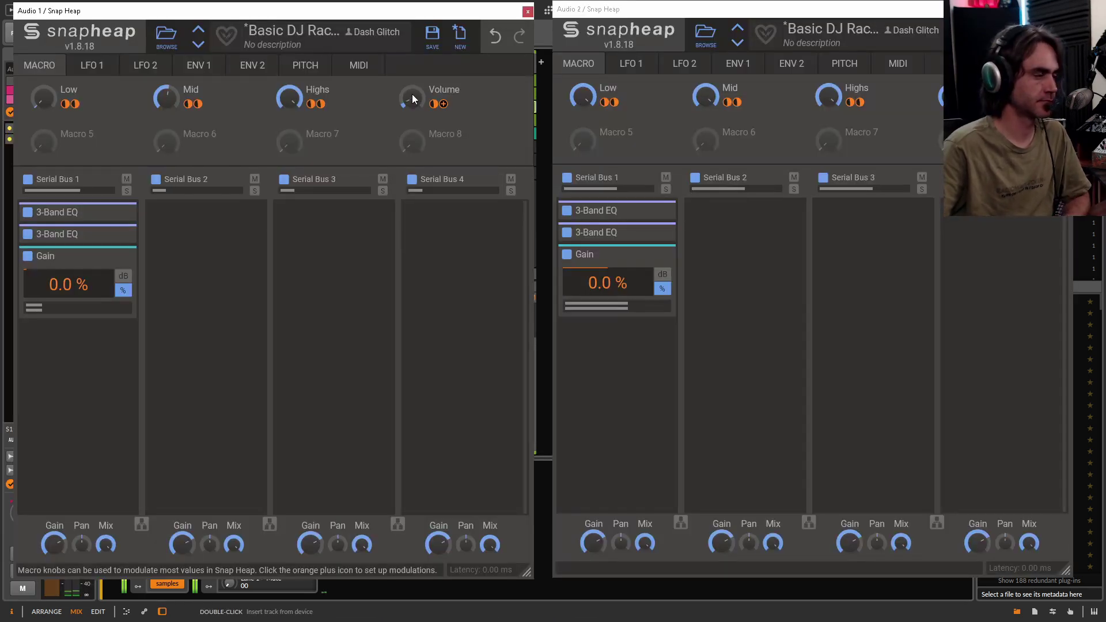
left_click_drag(411, 98, 411, 69)
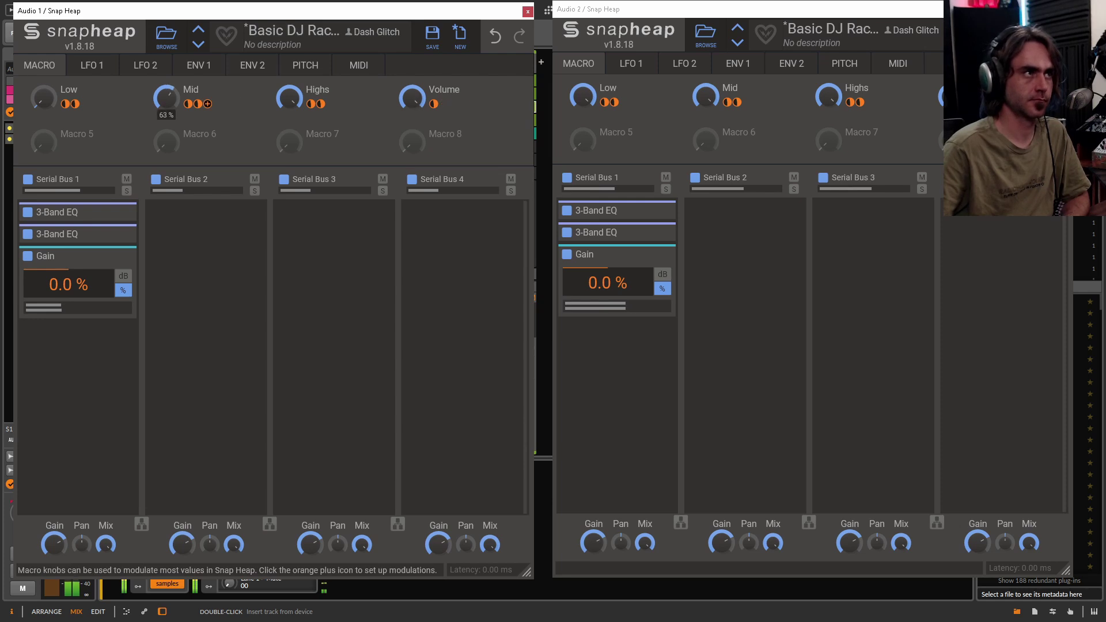
- Turn Audio 2's Mid macro down to 50 % and its Low nearly all the way down
left_click(705, 98)
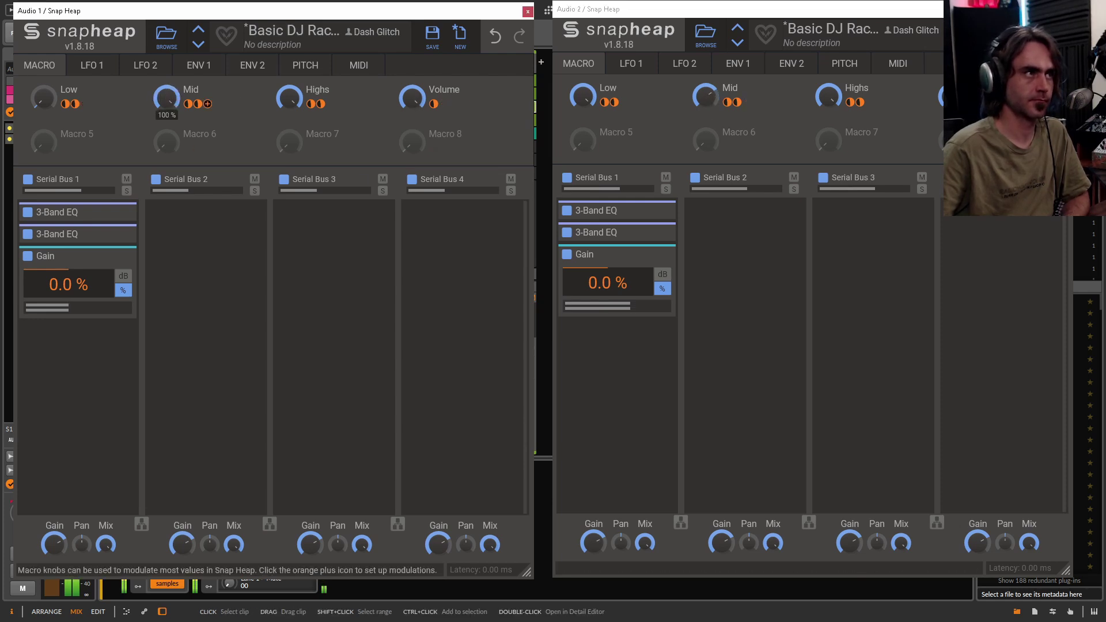
left_click_drag(705, 98, 705, 109)
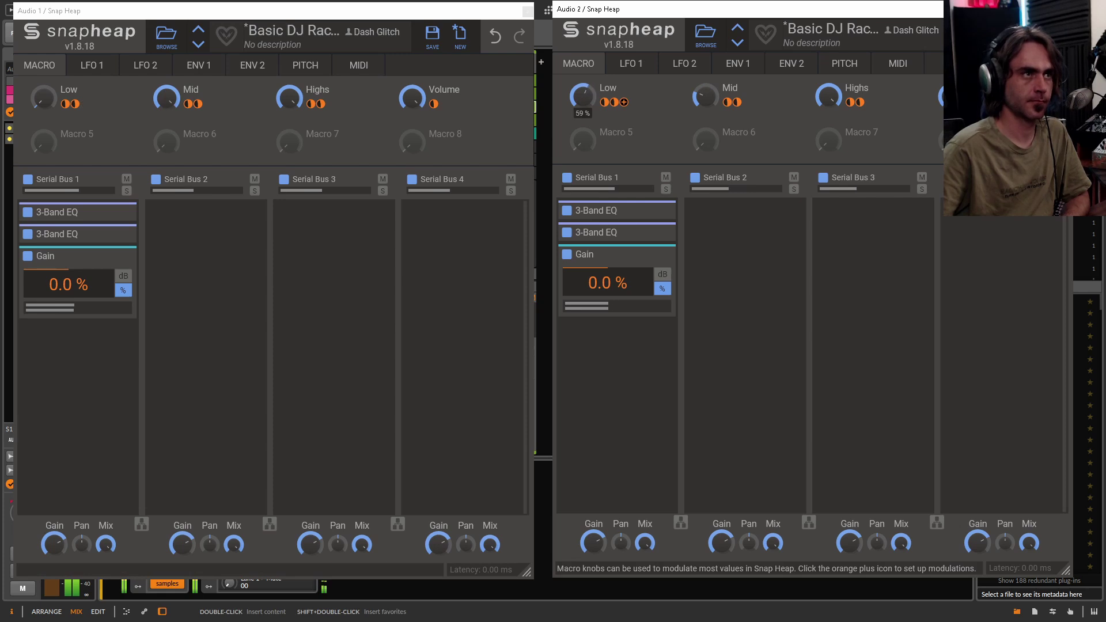
left_click_drag(582, 96, 583, 115)
left_click(88, 111)
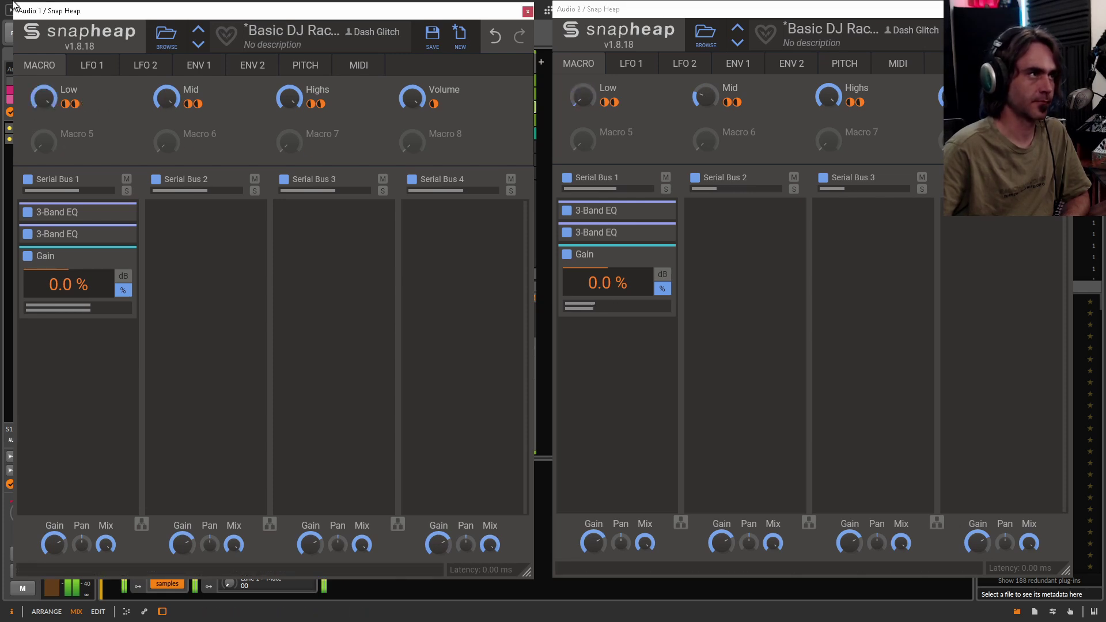
left_click(705, 96)
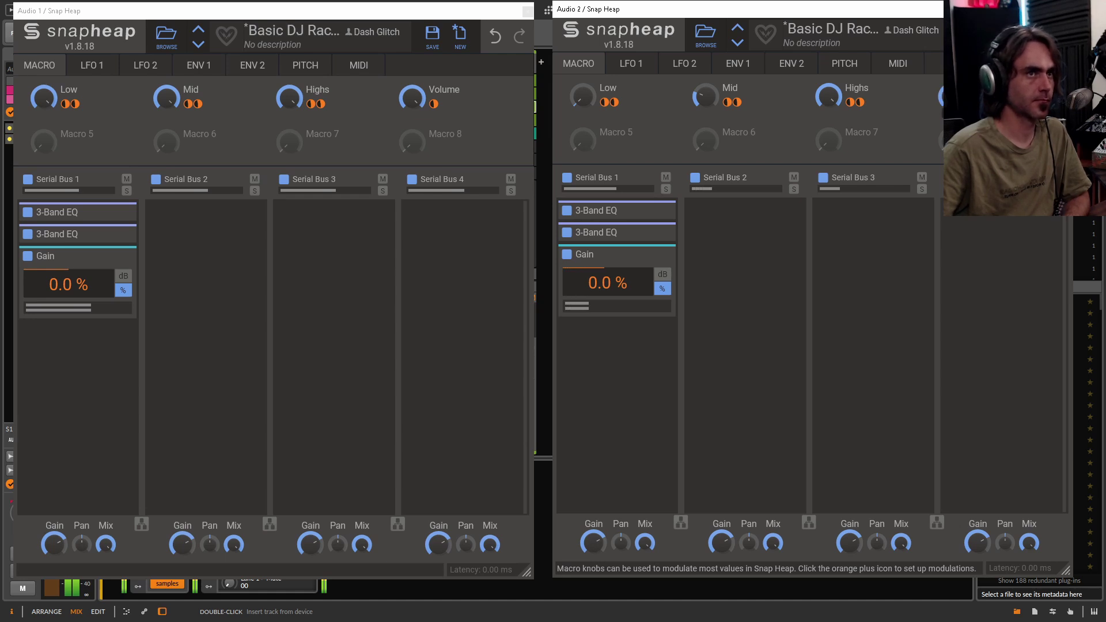
- Set Audio 1's Mid to 83 % and Low near zero, nudge Audio 2's Mid and Low, then close both windows
left_click_drag(704, 97, 705, 90)
left_click_drag(165, 97, 165, 94)
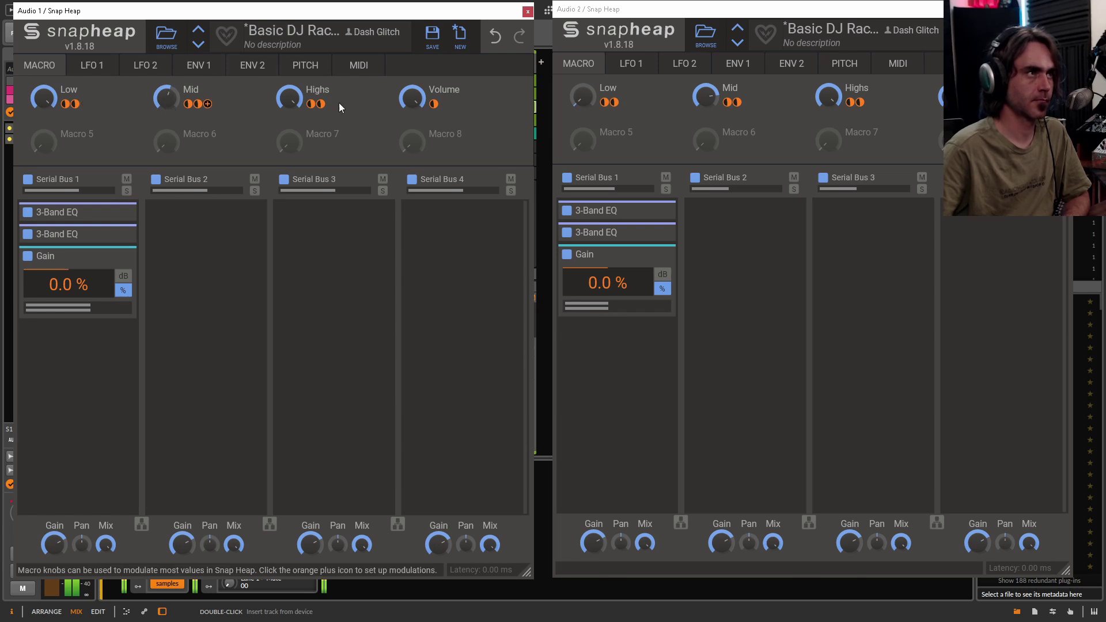
left_click(710, 98)
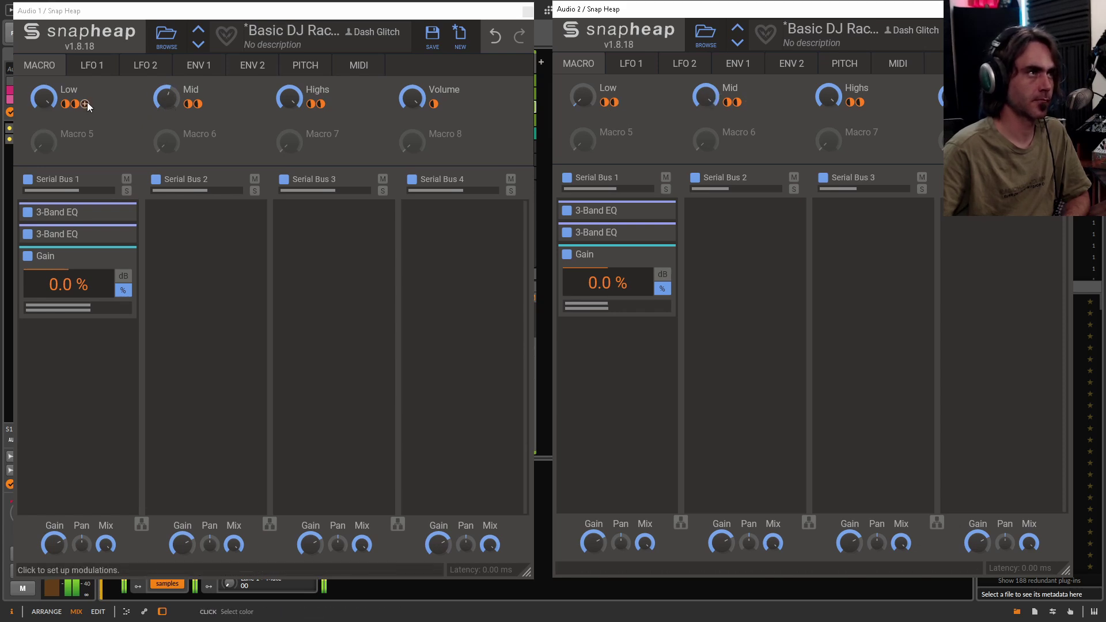
left_click_drag(43, 98, 44, 109)
left_click_drag(582, 96, 582, 75)
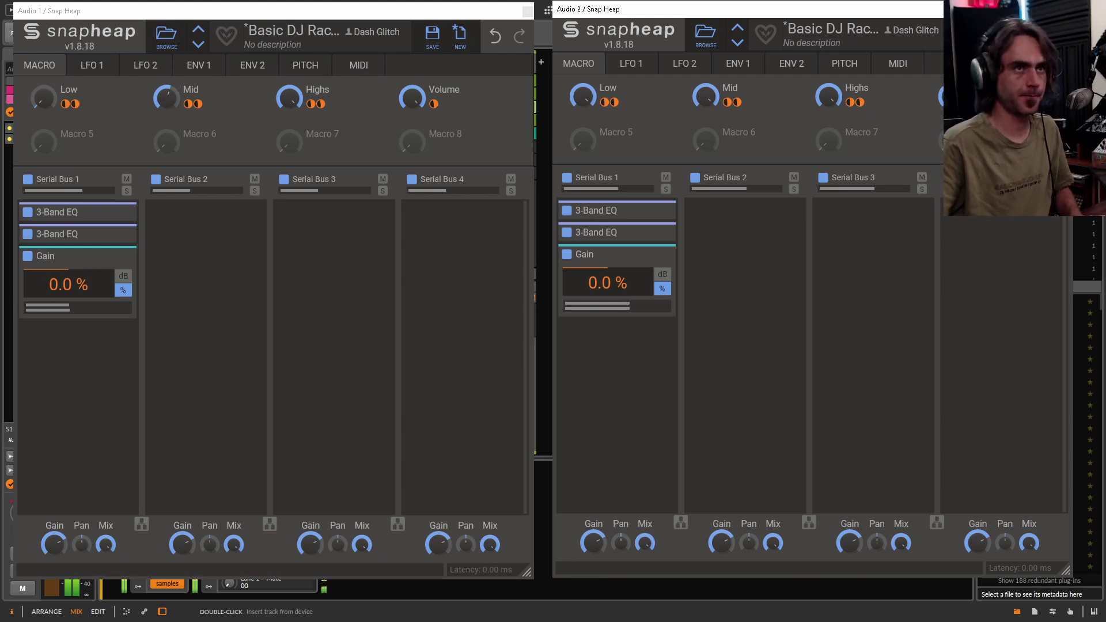
left_click(936, 9)
left_click(527, 11)
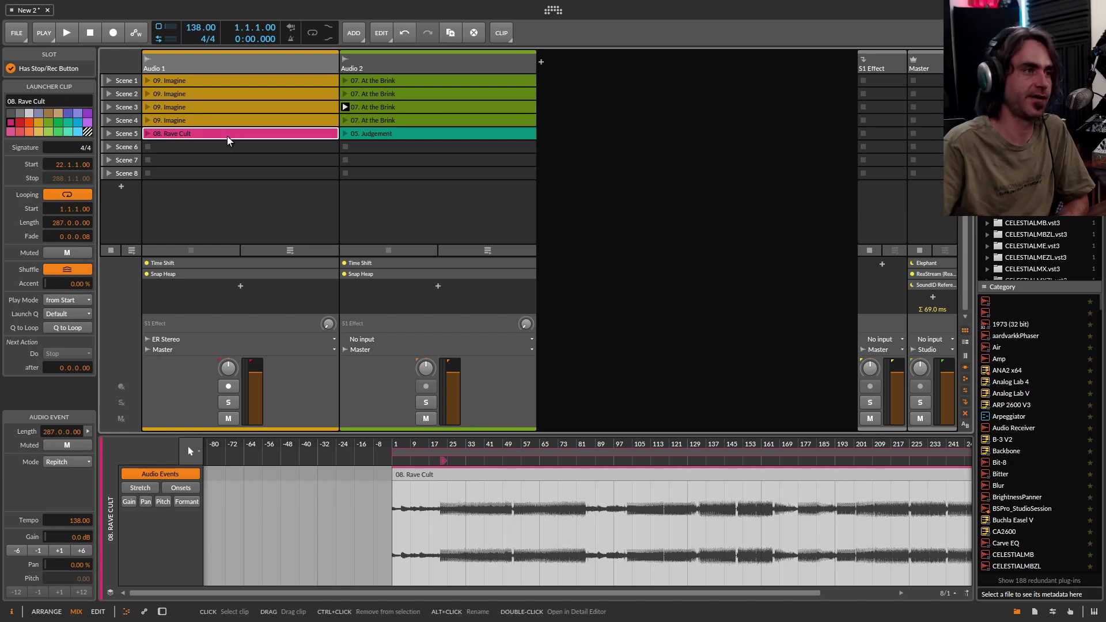
double_click(278, 137)
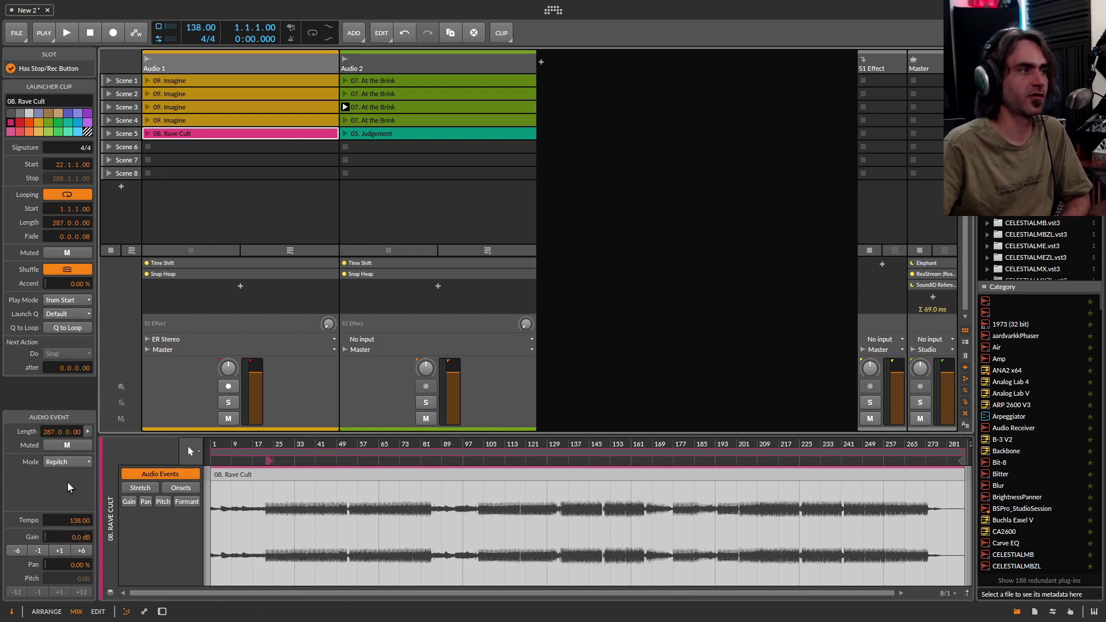
left_click(68, 463)
left_click(88, 447)
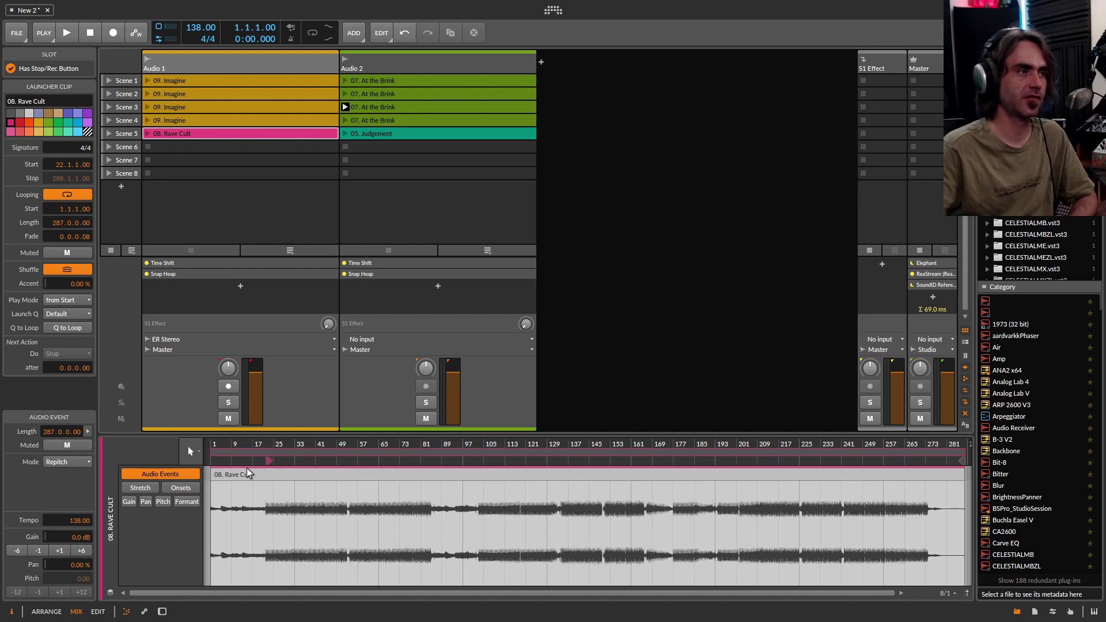
- Loop the Rave Cult clip over 16 bars from bar 6, then select Audio 1's empty Scene 6 slot
scroll(253, 490, "up", 4)
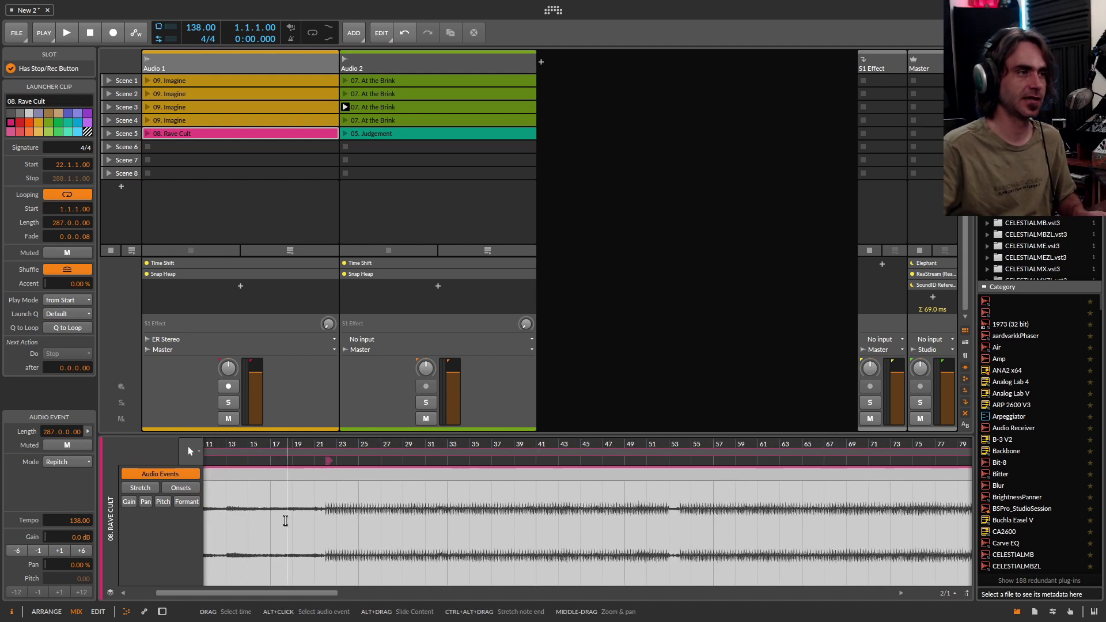
scroll(587, 518, "left", 5)
left_click_drag(563, 461, 315, 463)
scroll(432, 494, "down", 5)
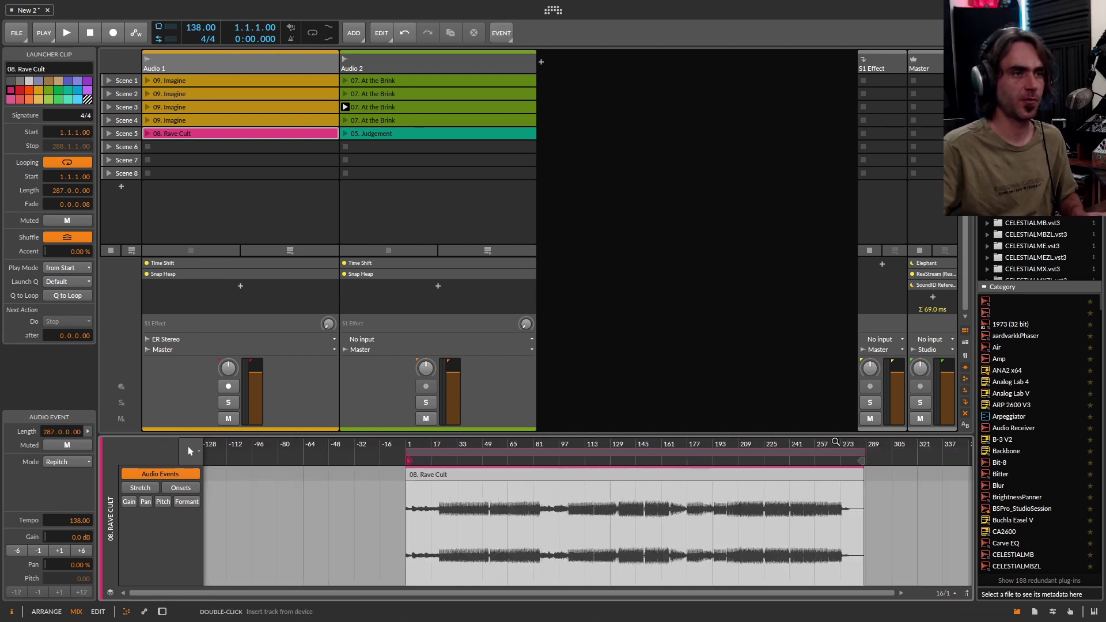
left_click_drag(861, 460, 436, 461)
scroll(415, 547, "up", 3)
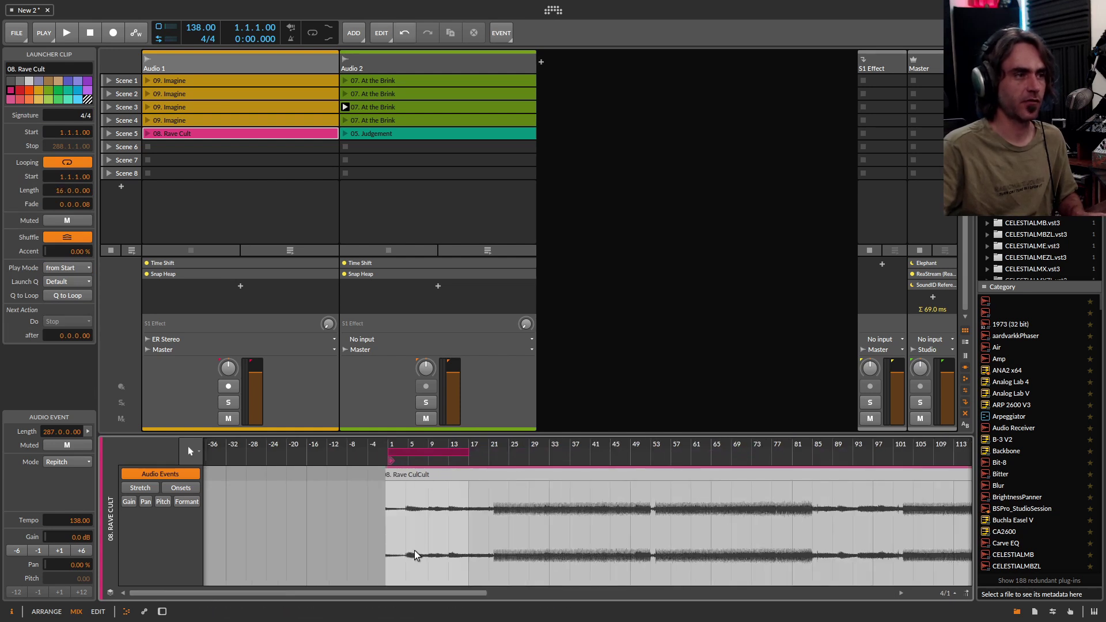
scroll(415, 546, "up", 3)
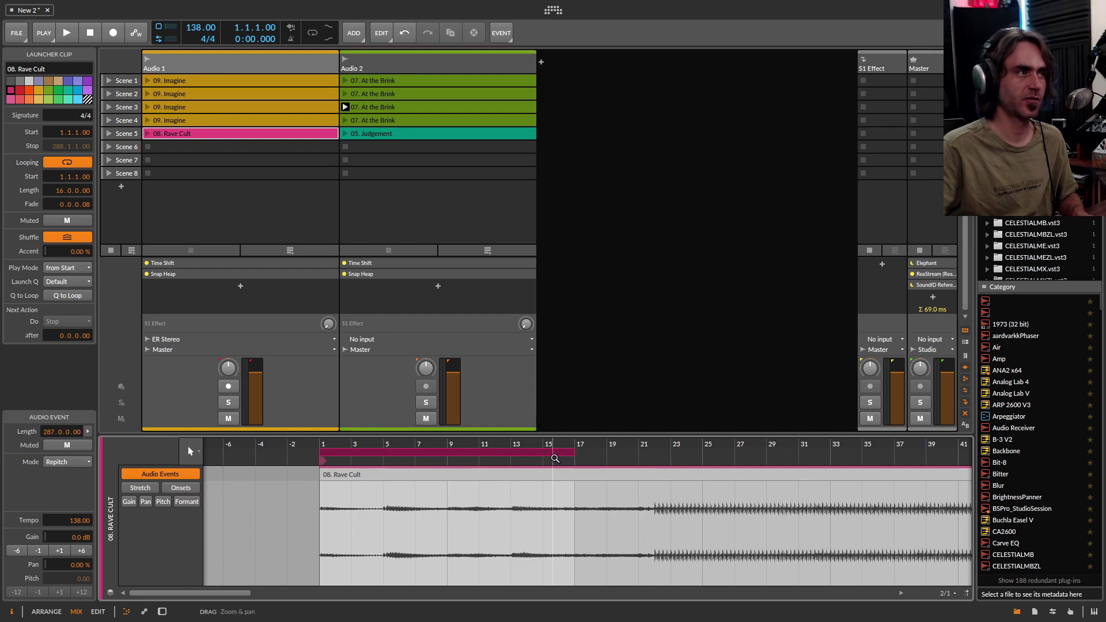
scroll(517, 492, "up", 1)
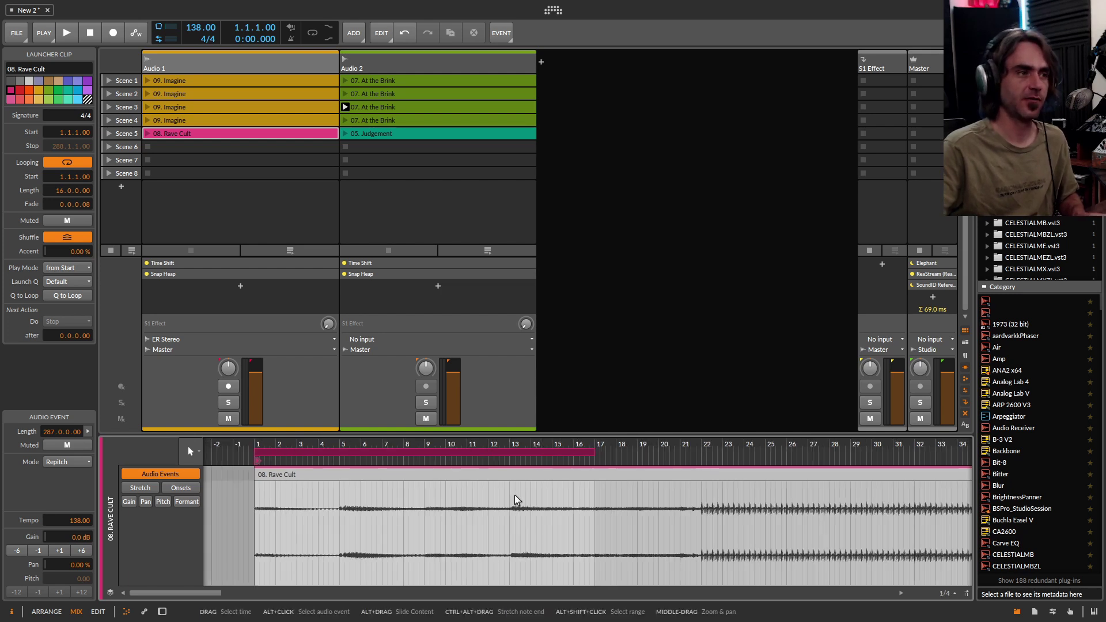
mouse_move(528, 454)
left_mouse_down()
mouse_move(639, 455)
mouse_move(255, 473)
left_mouse_up()
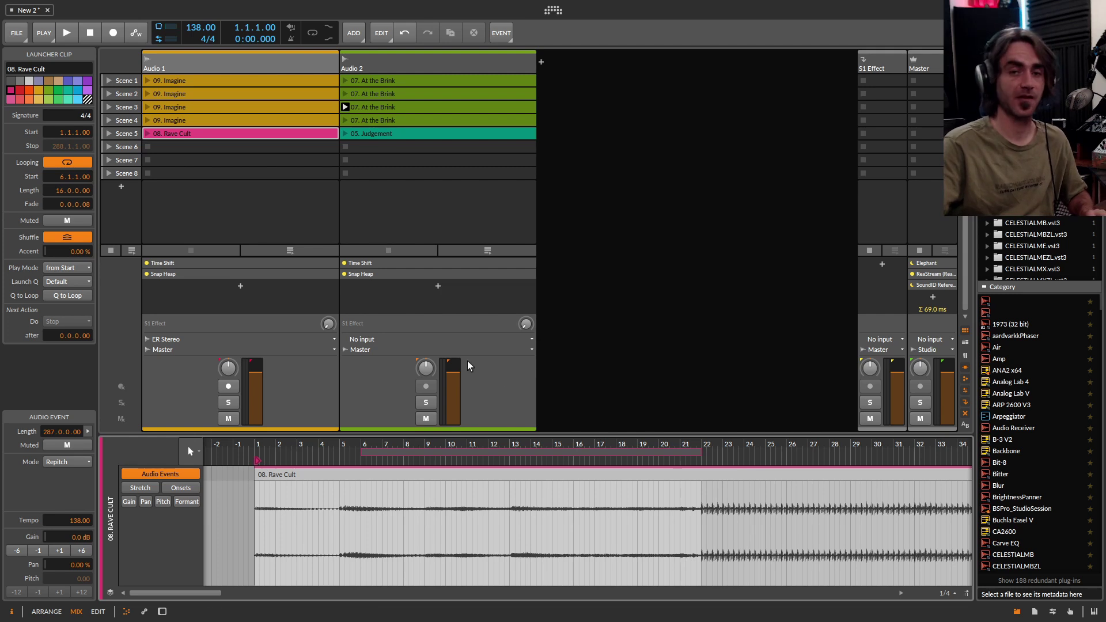
left_click(222, 153)
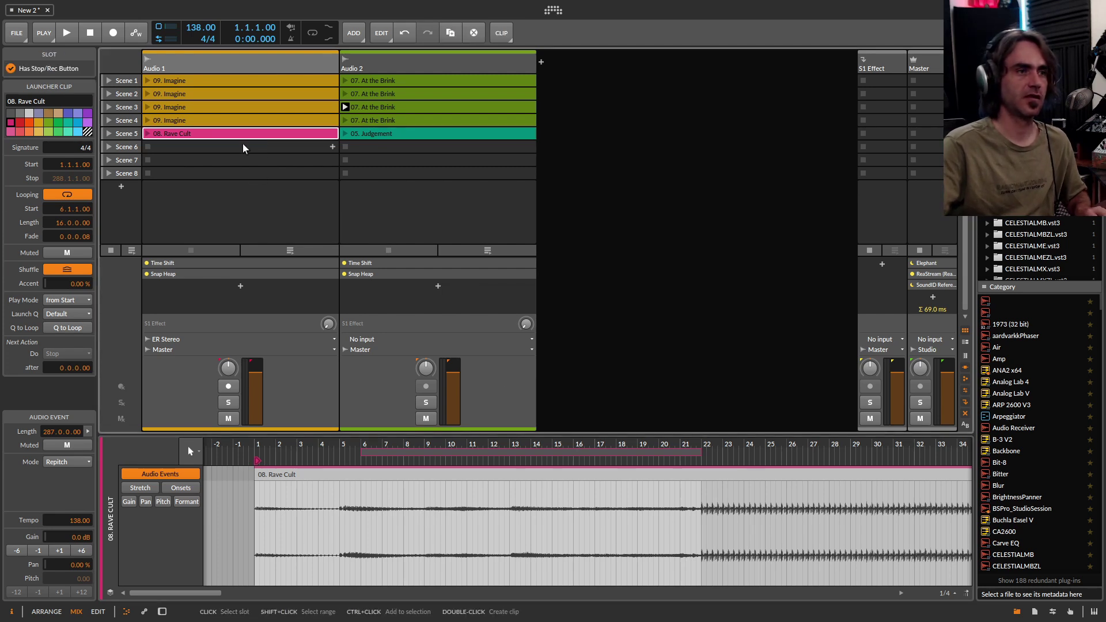
- Paste a Rave Cult copy into Scene 6 and move its start and 16-bar loop to bar 22
key("ctrl+d")
scroll(521, 481, "down", 6)
scroll(371, 501, "down", 3)
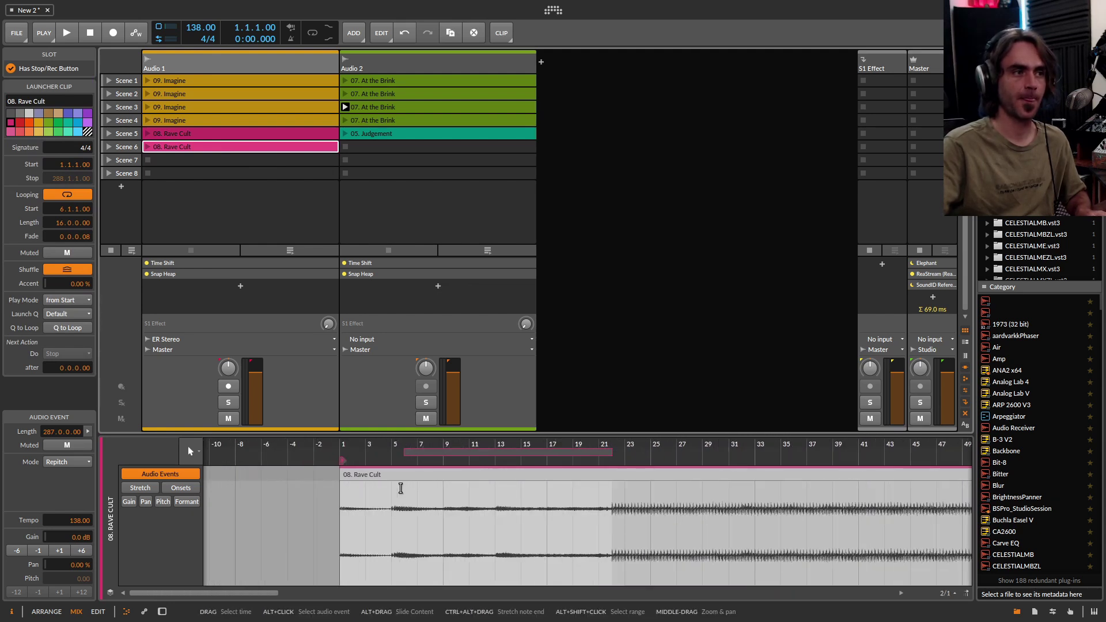
mouse_move(341, 468)
left_mouse_down()
mouse_move(410, 470)
mouse_move(379, 460)
mouse_move(390, 465)
left_mouse_up()
scroll(406, 490, "up", 4)
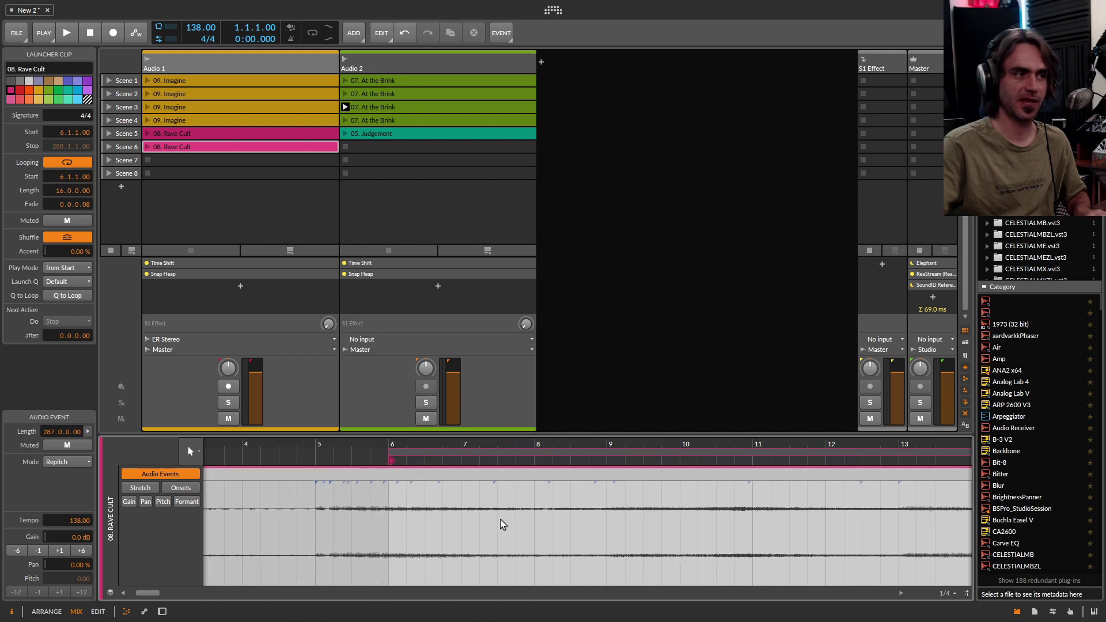
scroll(506, 519, "down", 4)
left_click_drag(558, 458, 767, 459)
- Compare against the original Scene 5 Rave Cult clip, then return to the Scene 6 copy
scroll(681, 542, "up", 4)
scroll(681, 543, "down", 6)
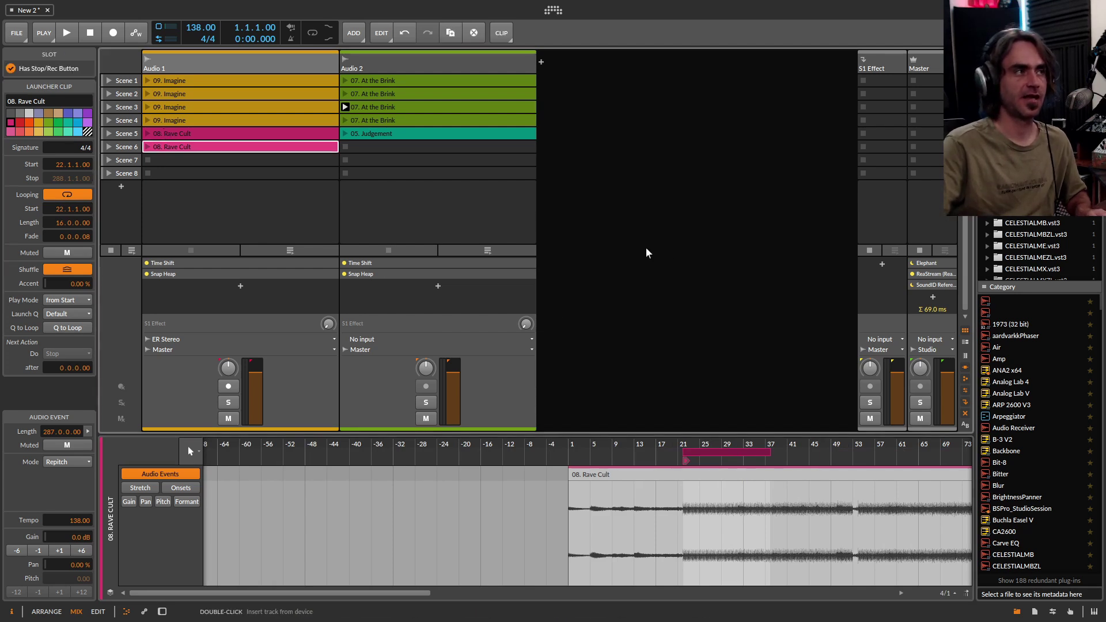
left_click(217, 137)
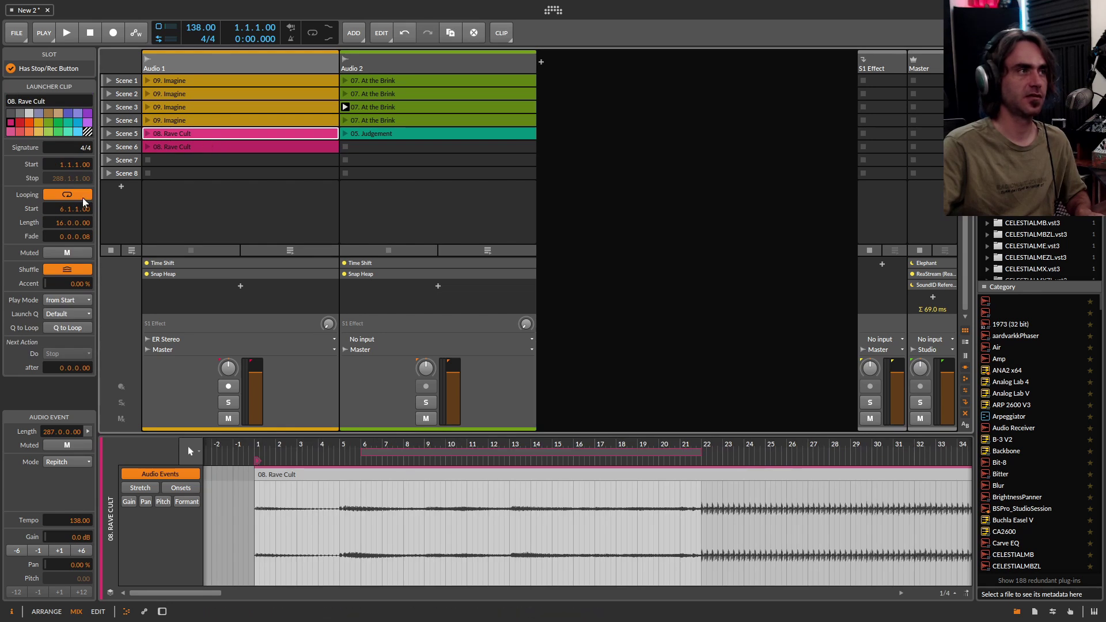
left_click(227, 148)
scroll(554, 507, "down", 2)
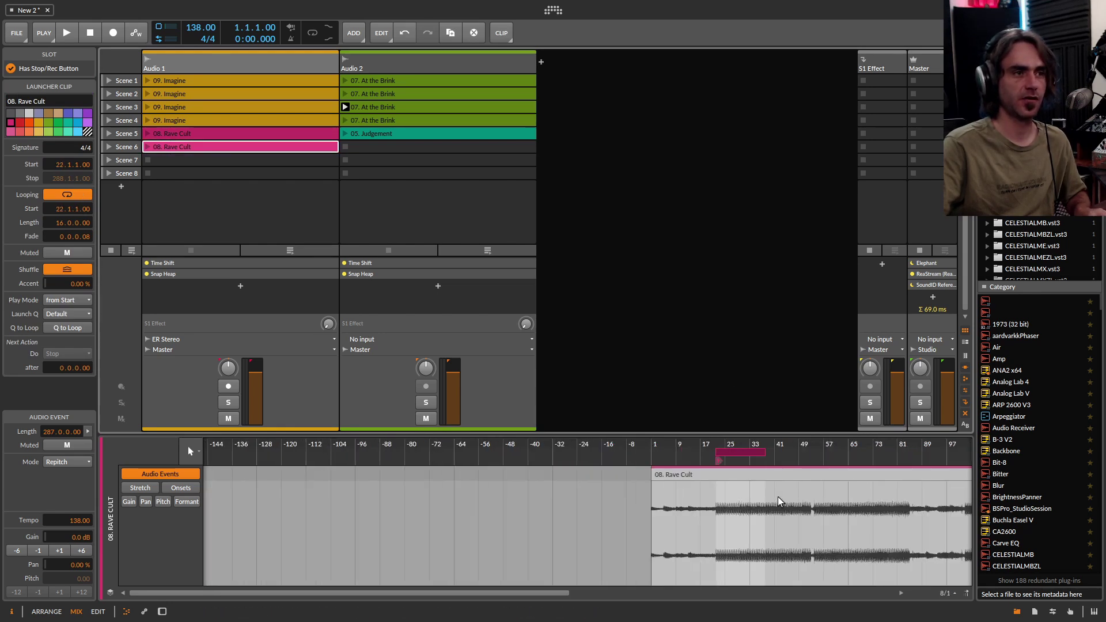
scroll(554, 507, "down", 2)
scroll(554, 506, "down", 3)
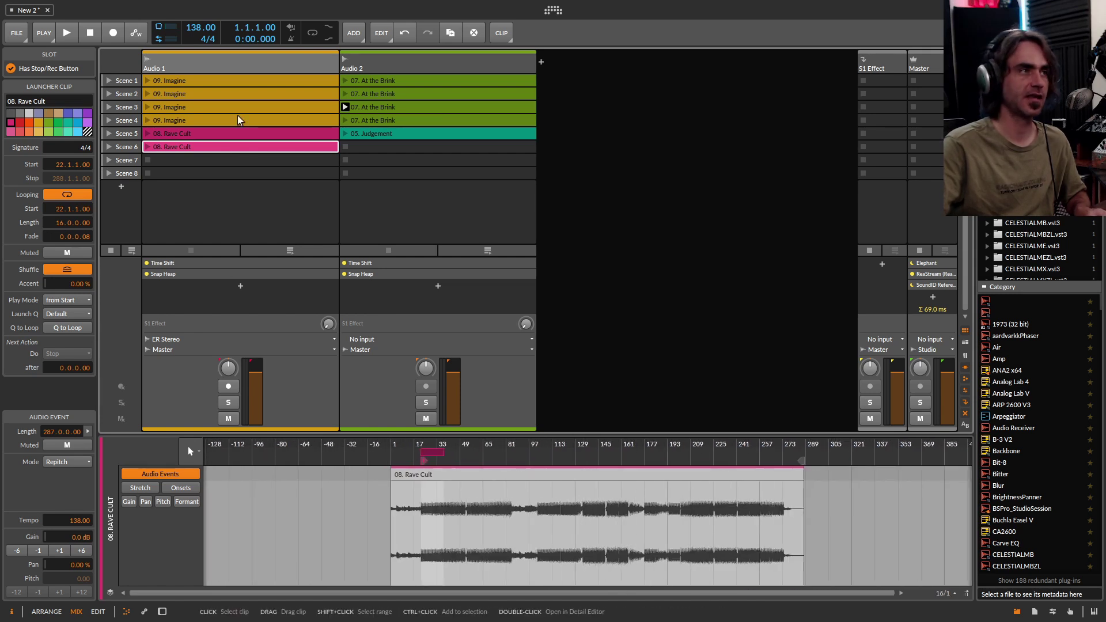
- Duplicate Rave Cult into Scene 7, moving its loop to bar 97 and its start to bar 103
key("ctrl+d")
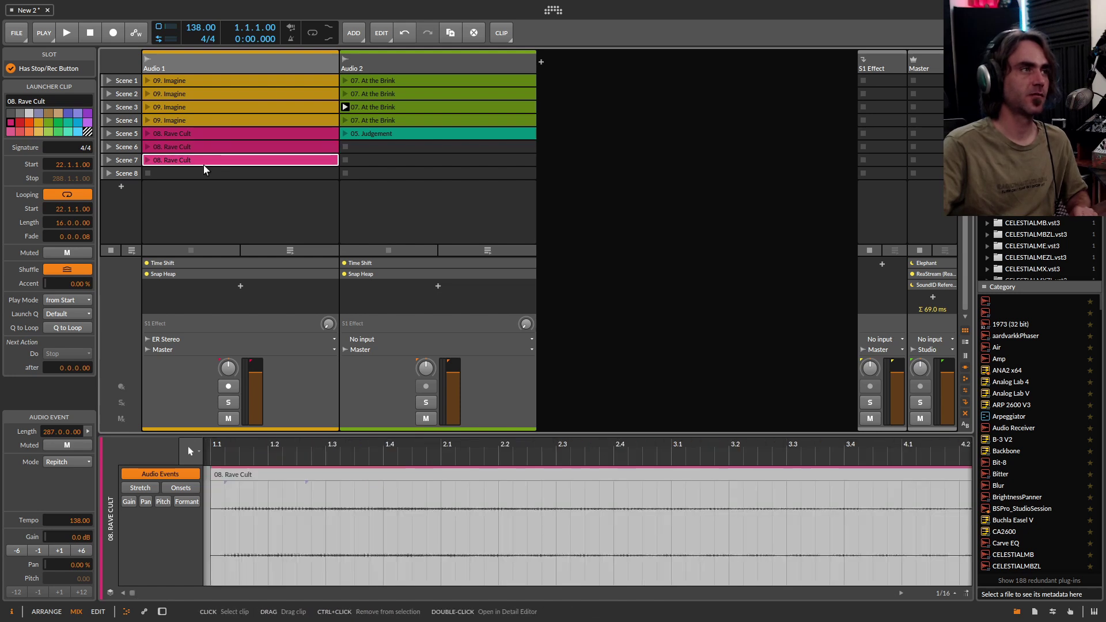
scroll(839, 531, "down", 8)
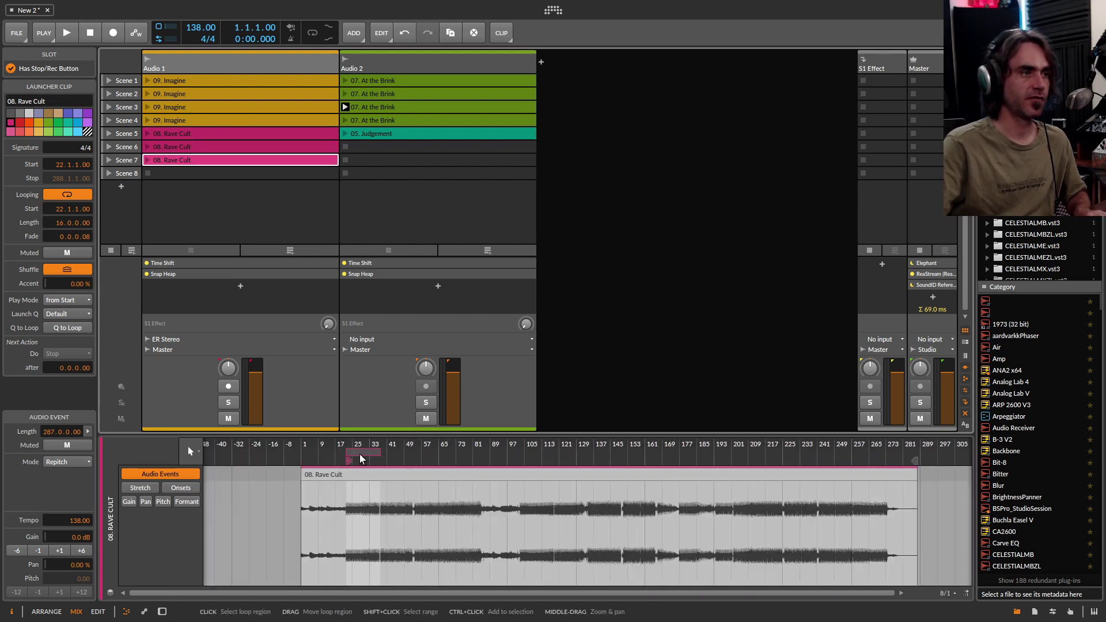
left_click_drag(362, 453, 492, 453)
scroll(536, 451, "up", 5)
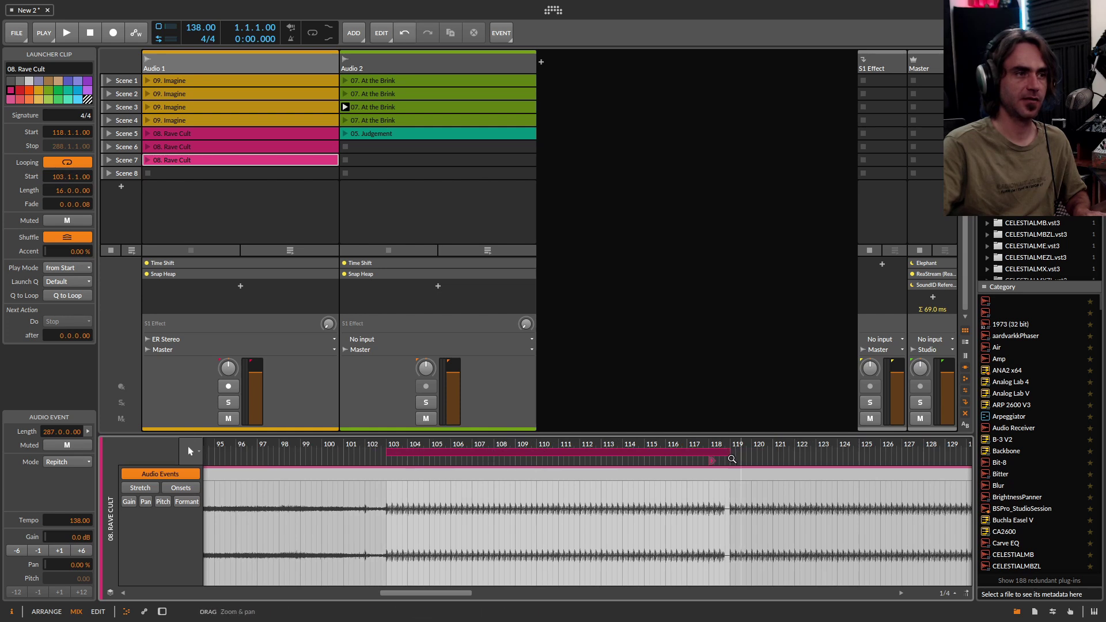
left_click_drag(712, 461, 703, 461)
mouse_move(592, 486)
left_mouse_down()
mouse_move(380, 503)
mouse_move(390, 505)
left_mouse_up()
scroll(573, 527, "down", 3)
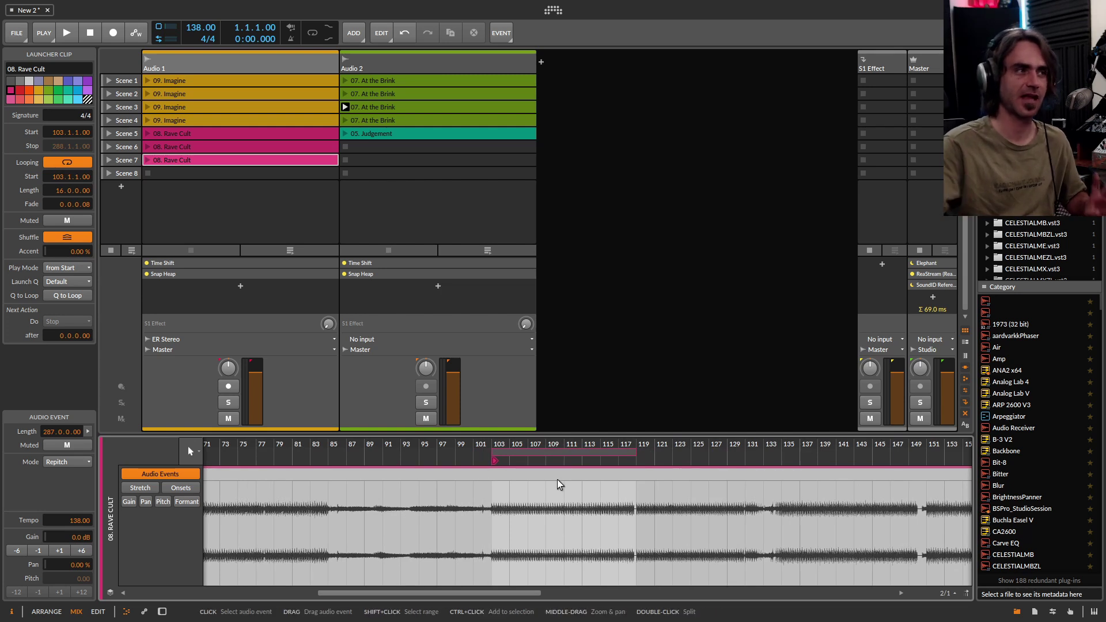
- Duplicate Rave Cult into Scene 8 and move its 16-bar loop to start around bar 194
key("ctrl+d")
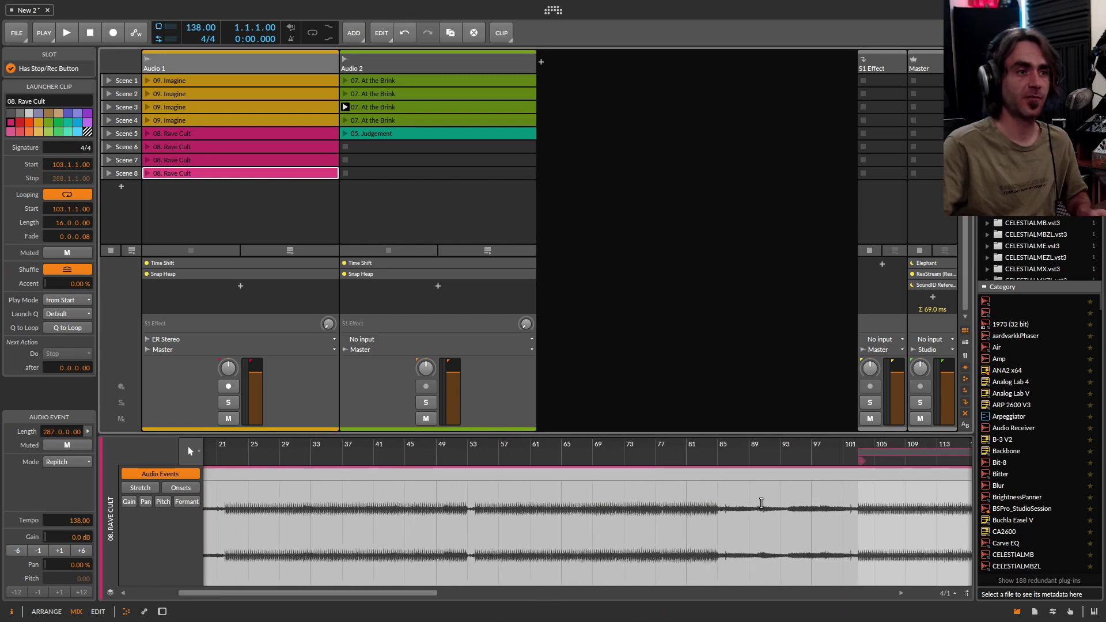
left_click_drag(847, 524, 436, 524)
left_click_drag(337, 455, 727, 459)
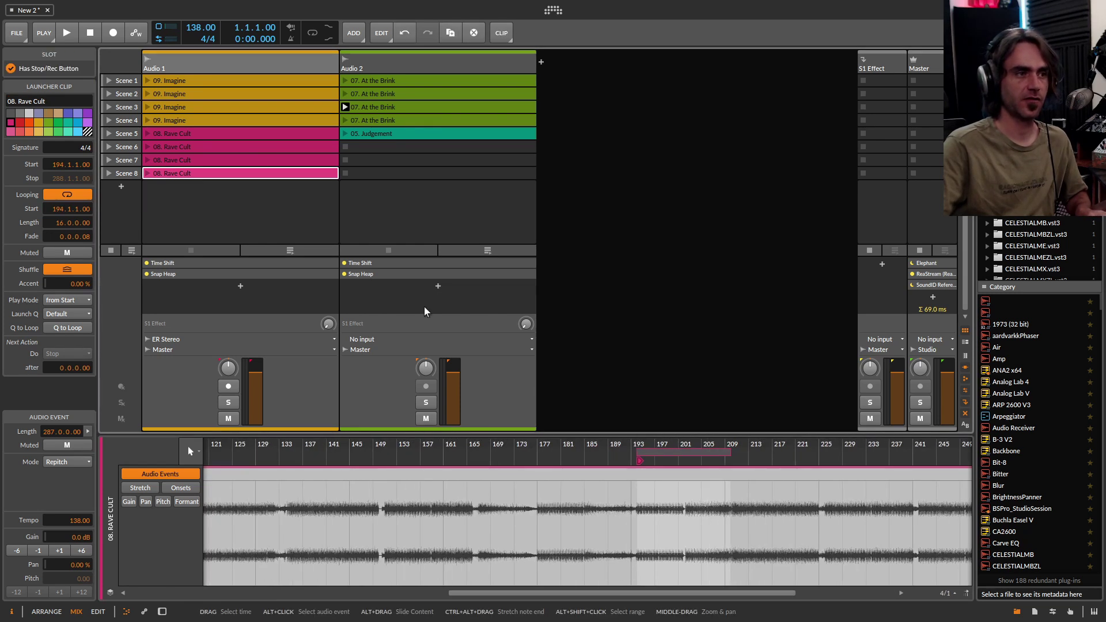
- Launch the Scene 8 and Scene 6 Rave Cult clips and copy Judgement into Audio 2 Scenes 6–8
left_click(148, 171)
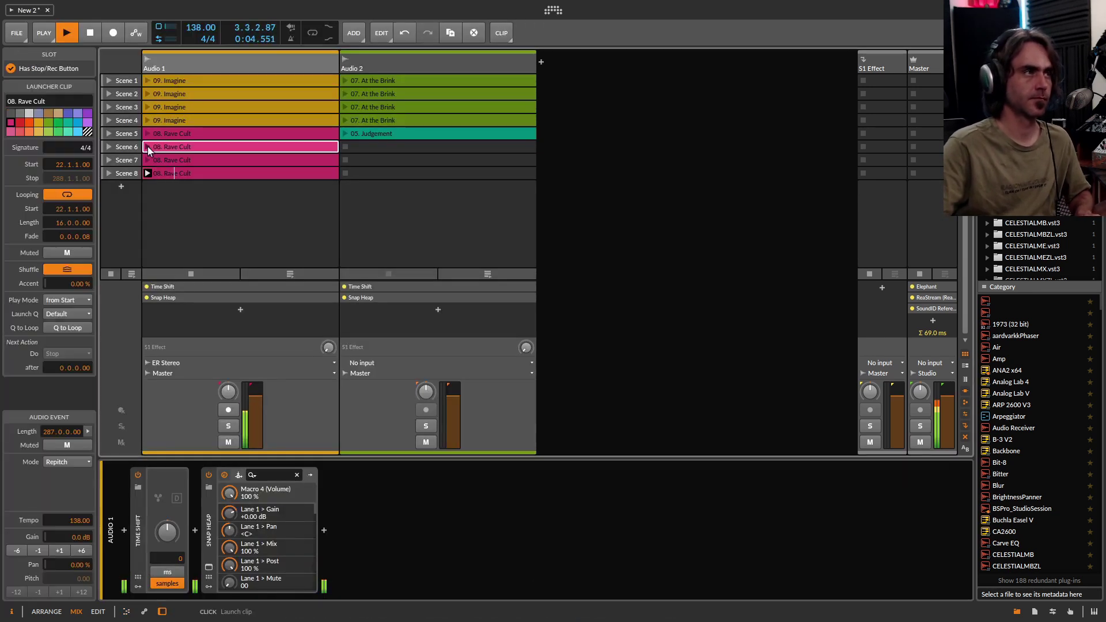
left_click(148, 150)
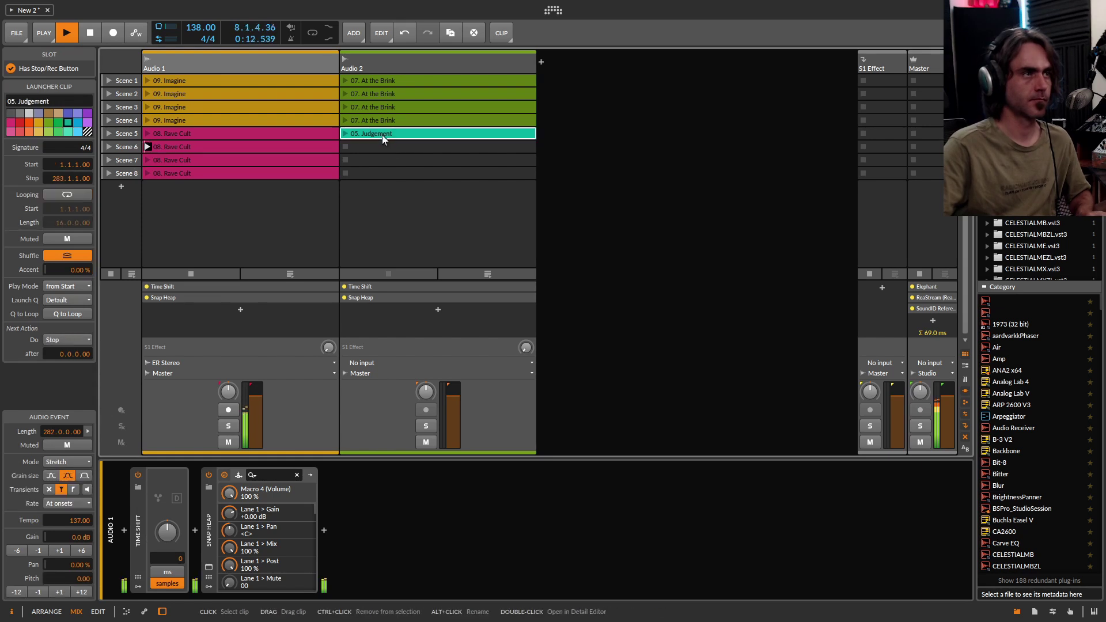
double_click(380, 146)
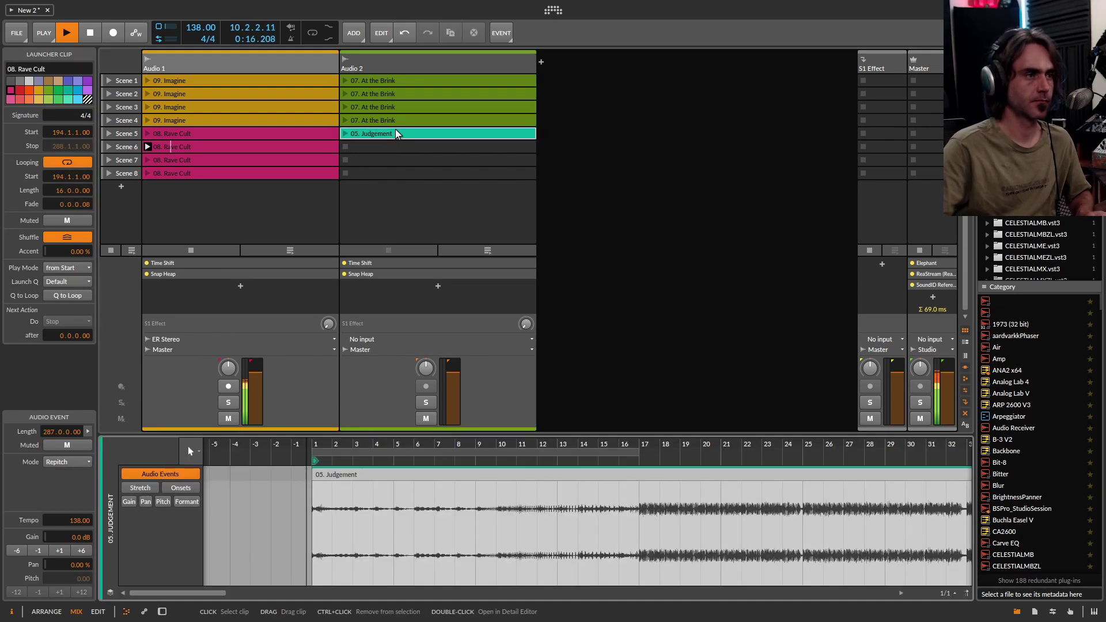
key("ctrl+d")
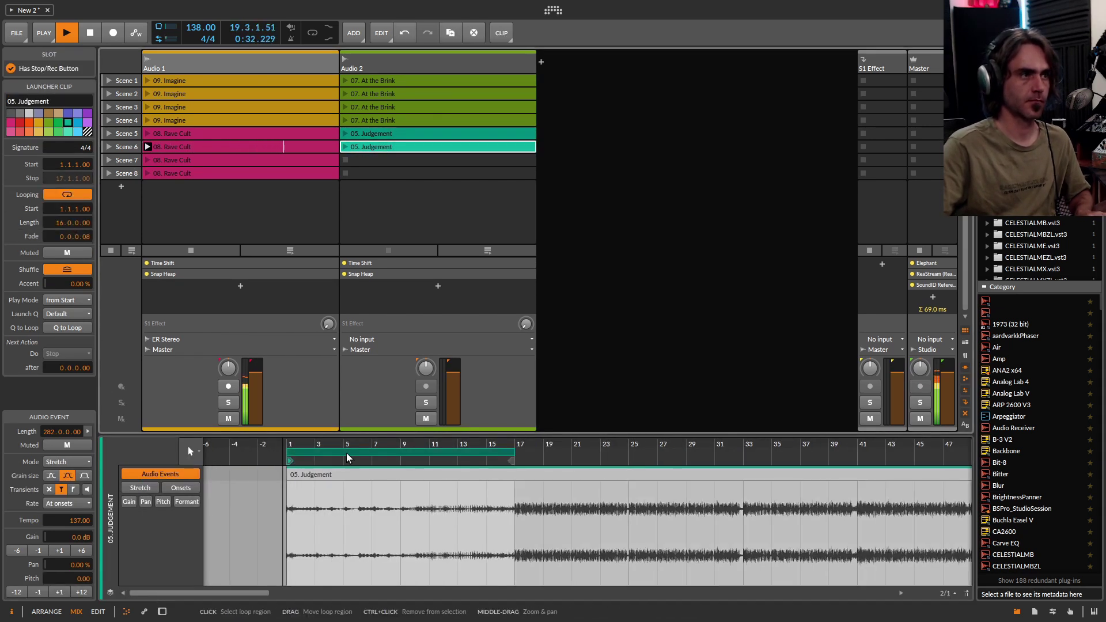
key("ctrl+d")
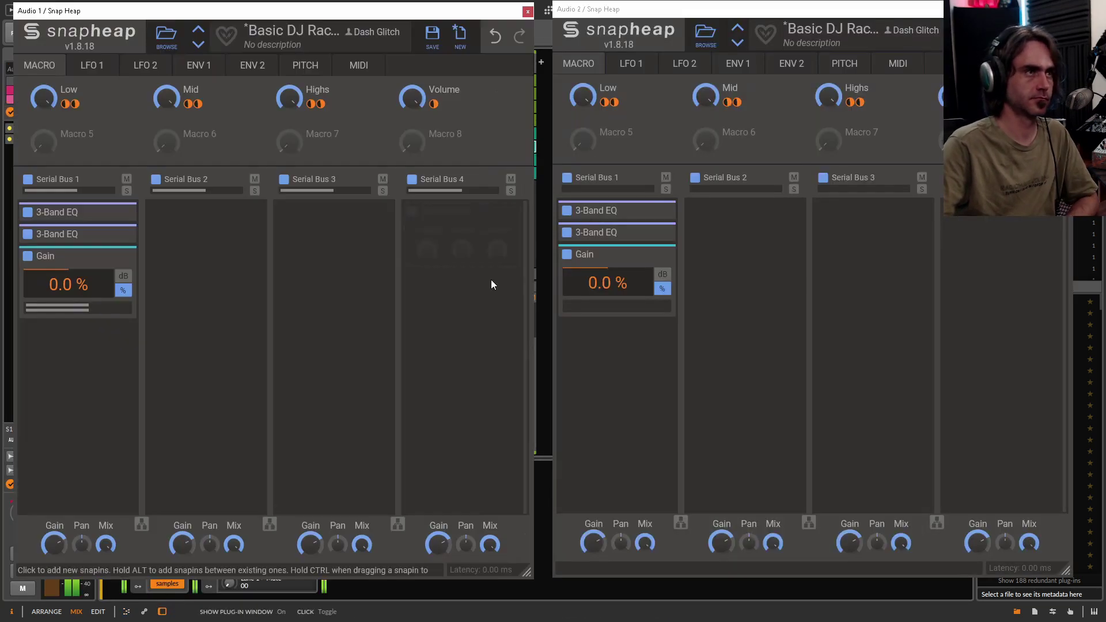
- Place both decks' Snap Heap windows side by side and enlarge deck 1's window
left_click_drag(231, 11, 167, 295)
left_click_drag(716, 9, 579, 258)
left_click_drag(237, 261, 254, 241)
- Restart playback with both Scene 6 clips and raise deck 2's Volume macro to 70 %
key("space")
left_click(346, 148)
key("space")
left_click_drag(886, 328, 886, 314)
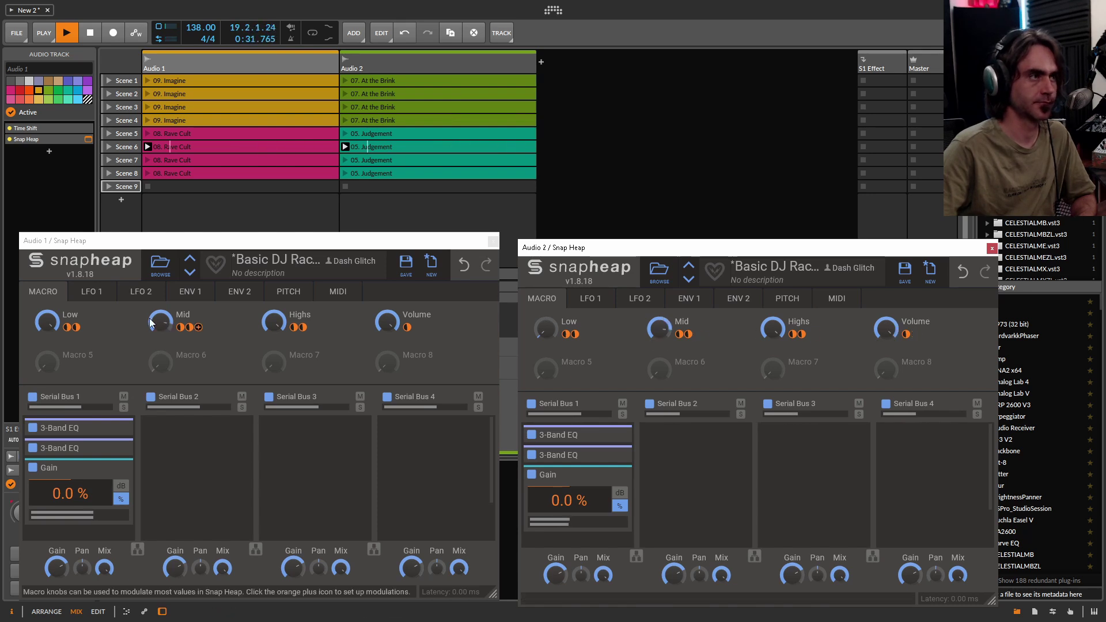
- Cut deck 2's Low macro to 5 % and turn its Volume macro down
left_click(47, 320)
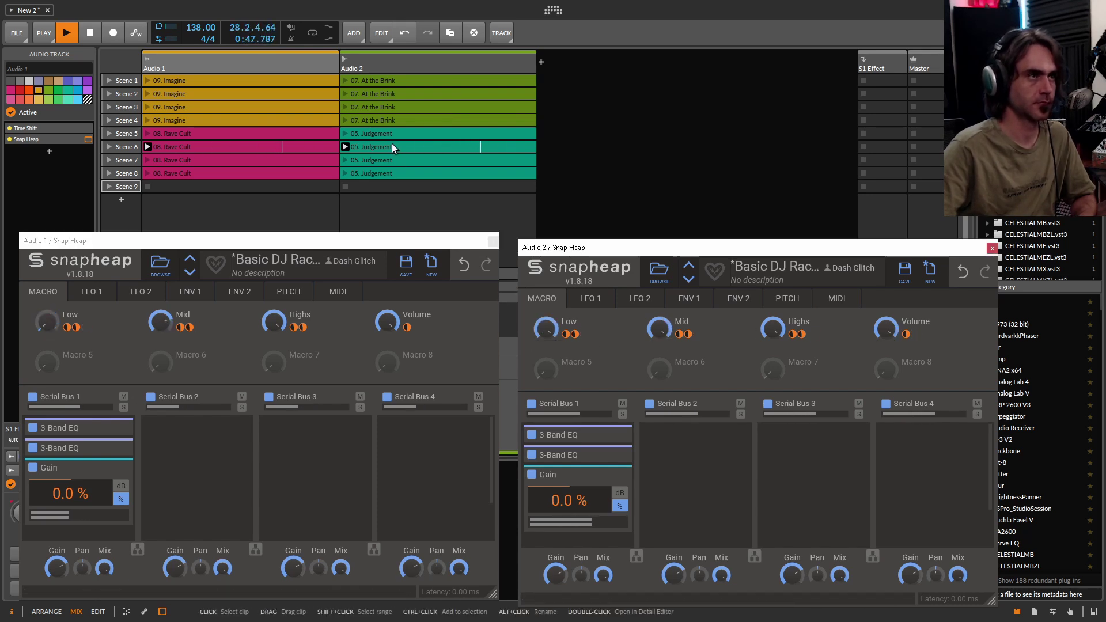
left_click(352, 151)
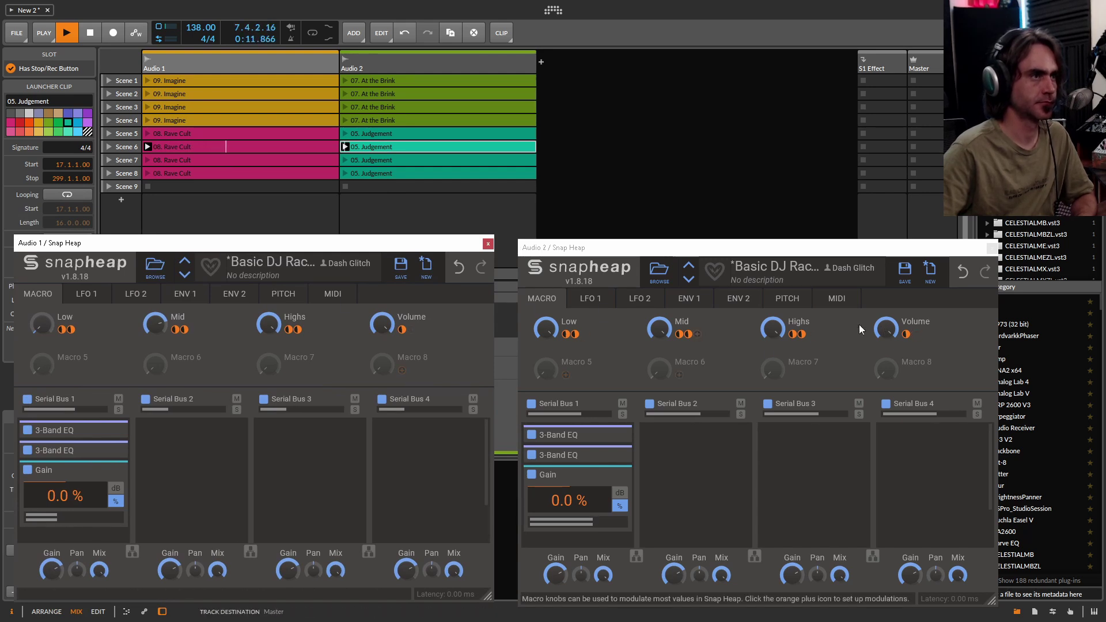
left_click_drag(545, 328, 545, 357)
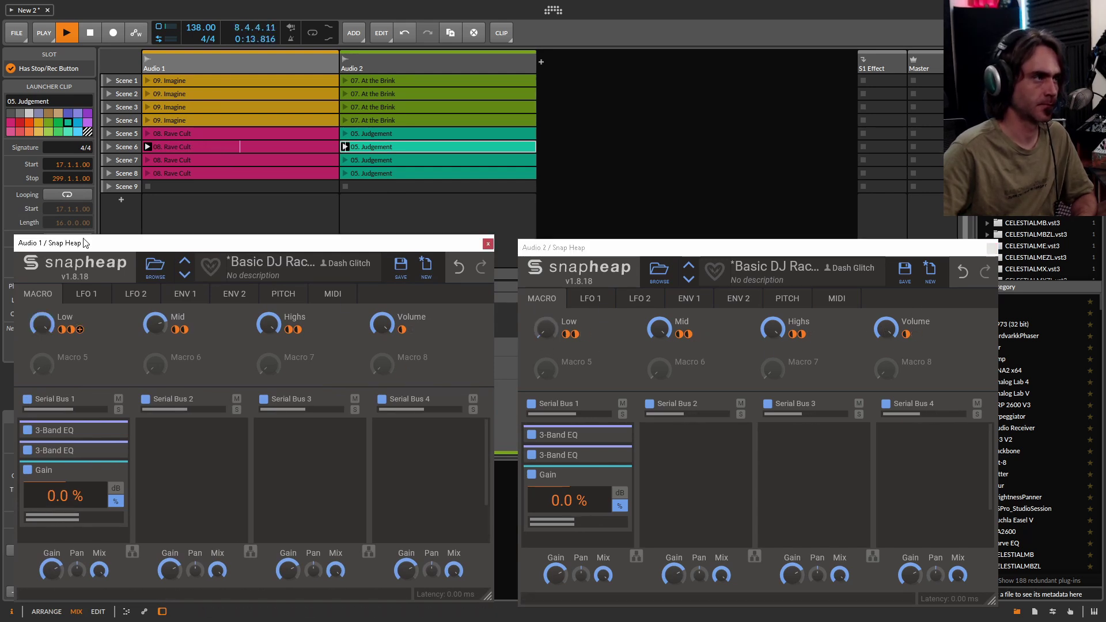
left_click(886, 328)
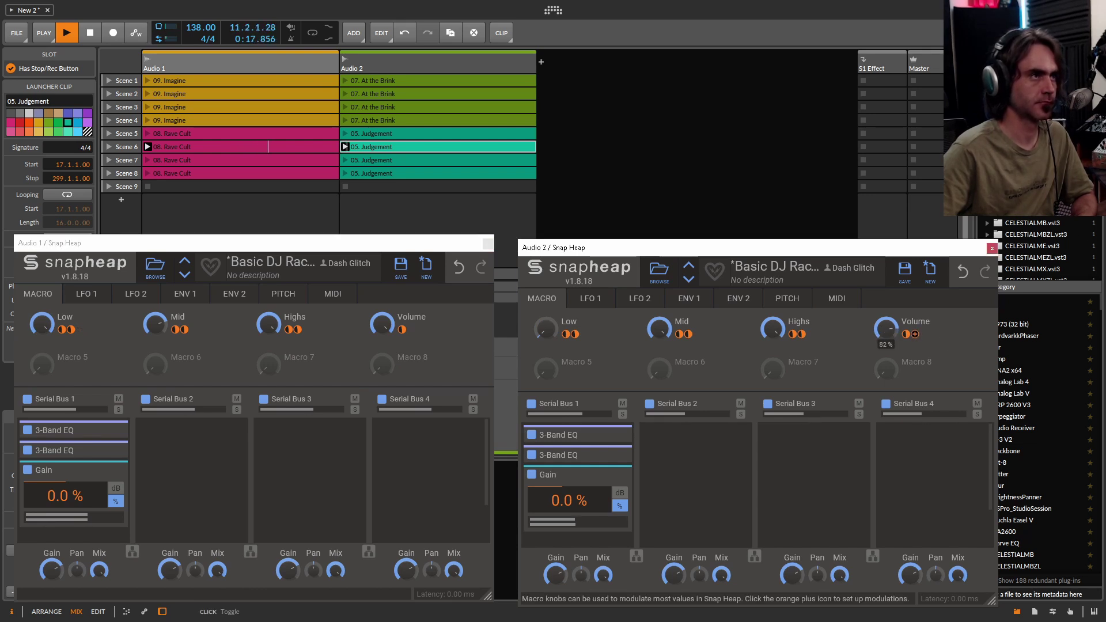
left_click_drag(886, 329, 889, 342)
- Lower deck 2's Volume macro to 20 % and raise Audio 1's Time Shift to +150
left_click(198, 150)
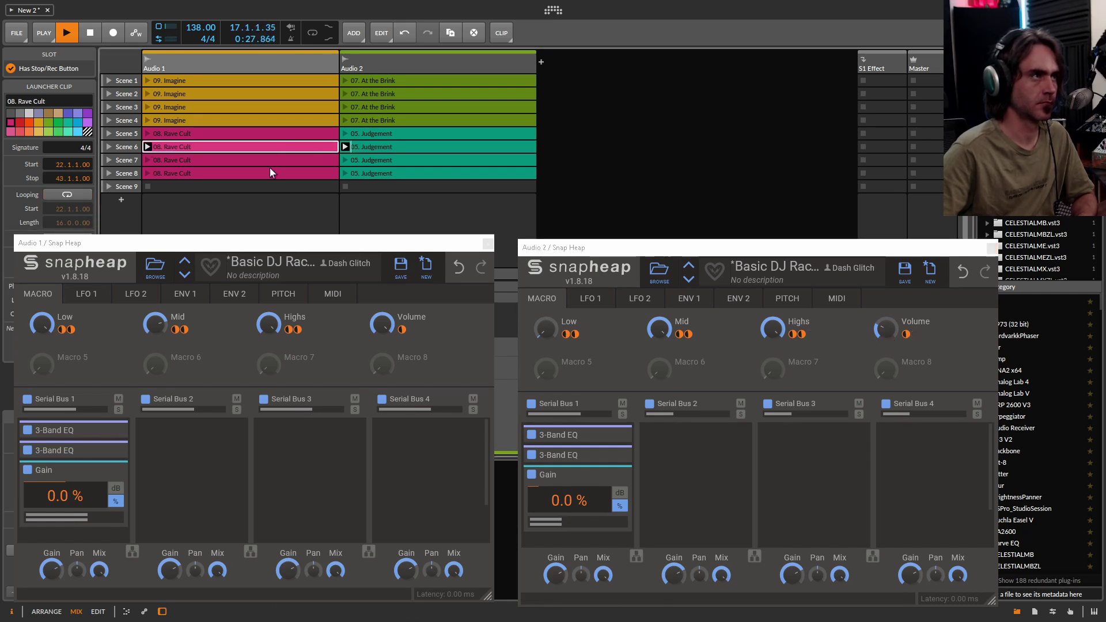
left_click_drag(886, 330, 886, 352)
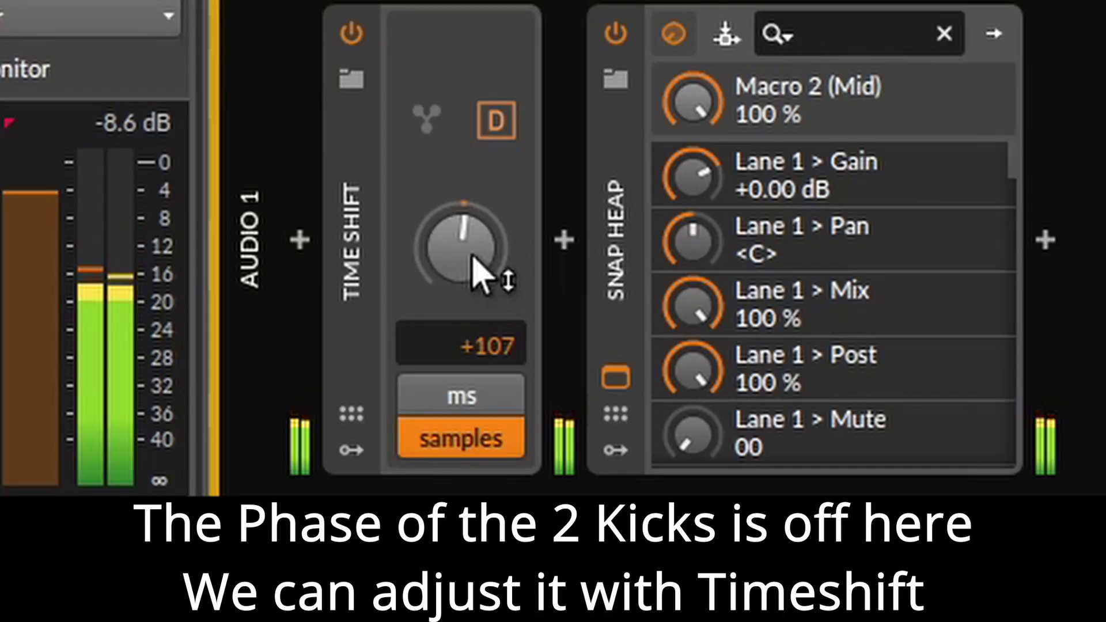
left_click_drag(473, 257, 476, 253)
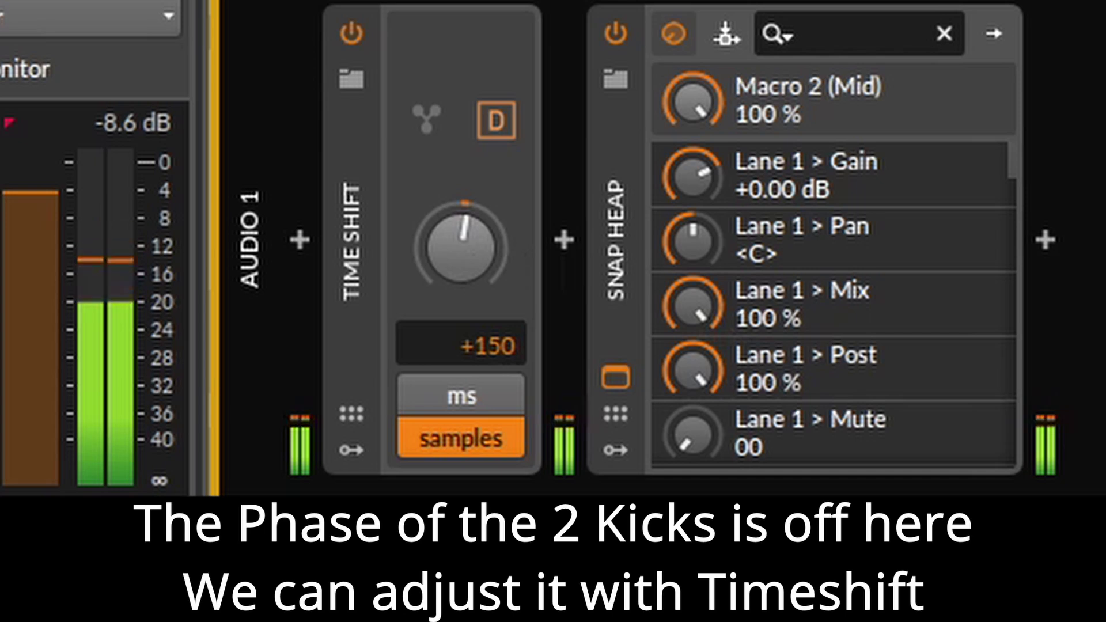
- Raise Audio 1's Time Shift to +209 samples and close the Snap Heap windows
mouse_move(492, 279)
left_mouse_down()
mouse_move(493, 231)
mouse_move(486, 288)
left_mouse_up()
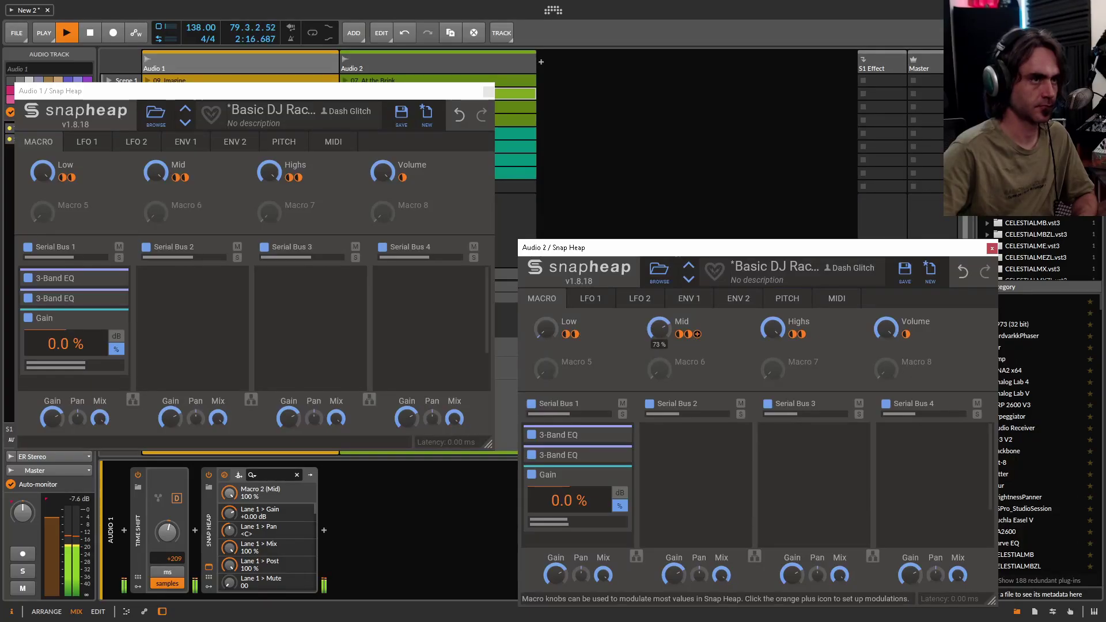
left_click(44, 169)
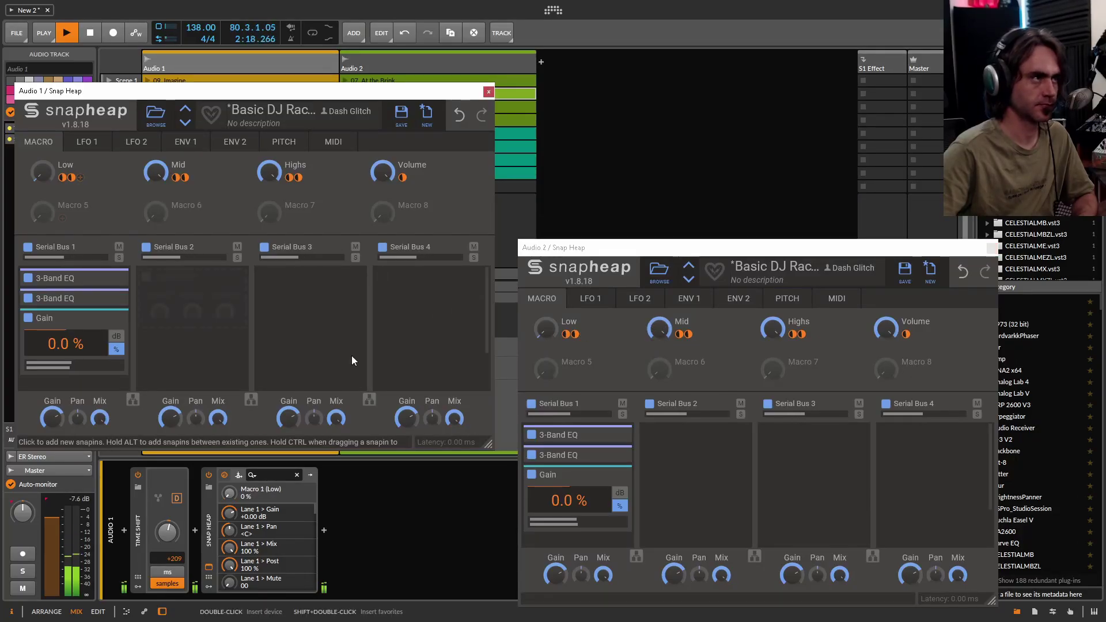
left_click(540, 314)
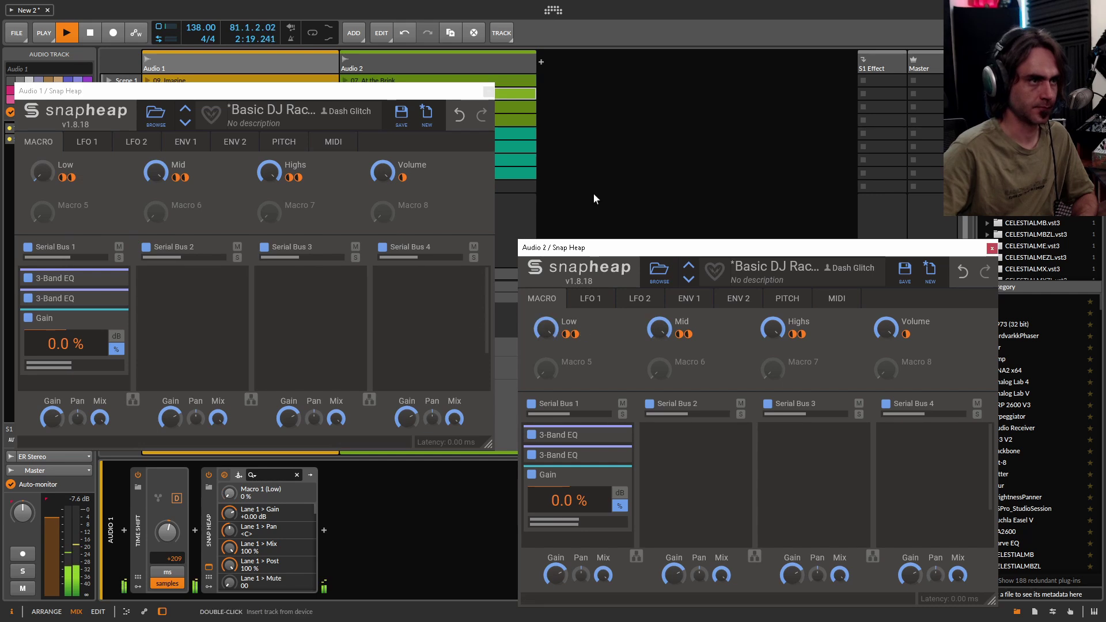
left_click(488, 93)
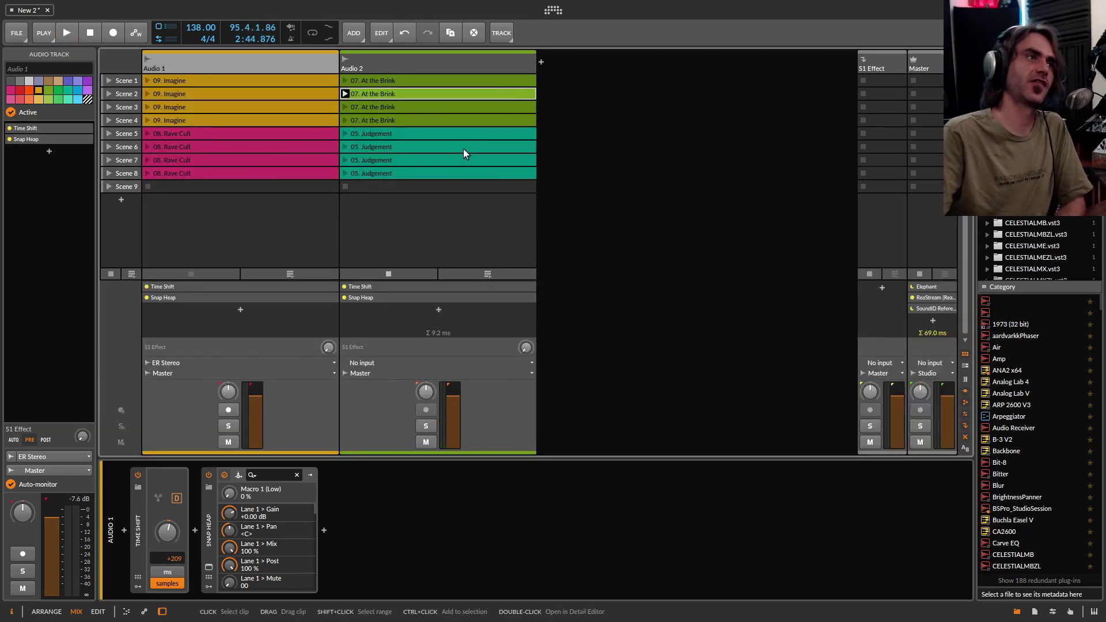
- Give Scene 3's At the Brink clip a Play Next action after 8 bars, then launch it
left_click(459, 91)
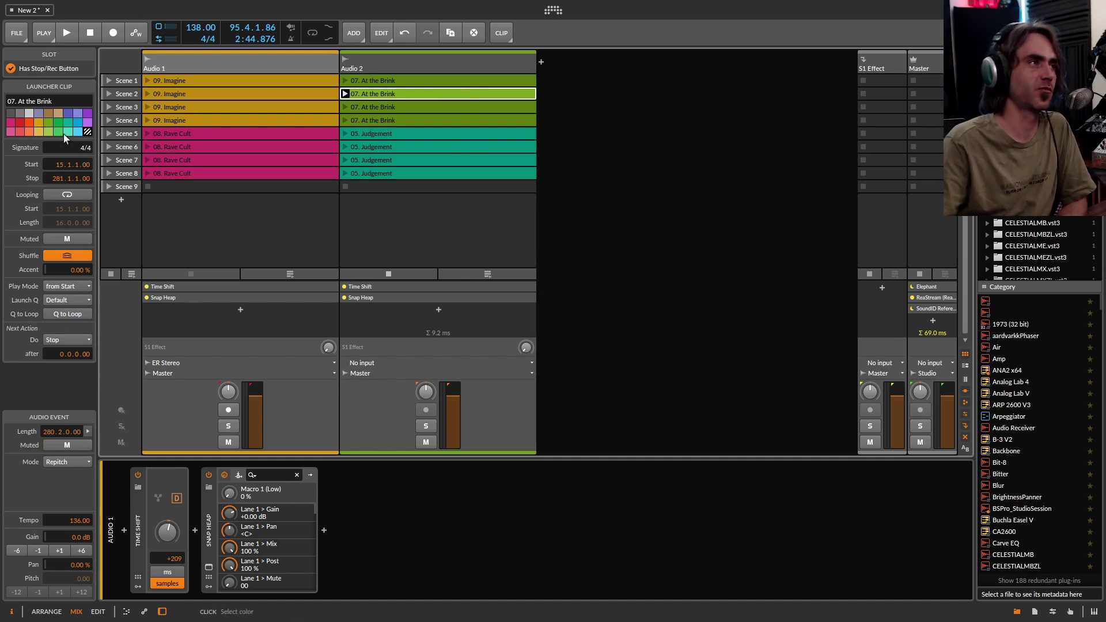
left_click(405, 105)
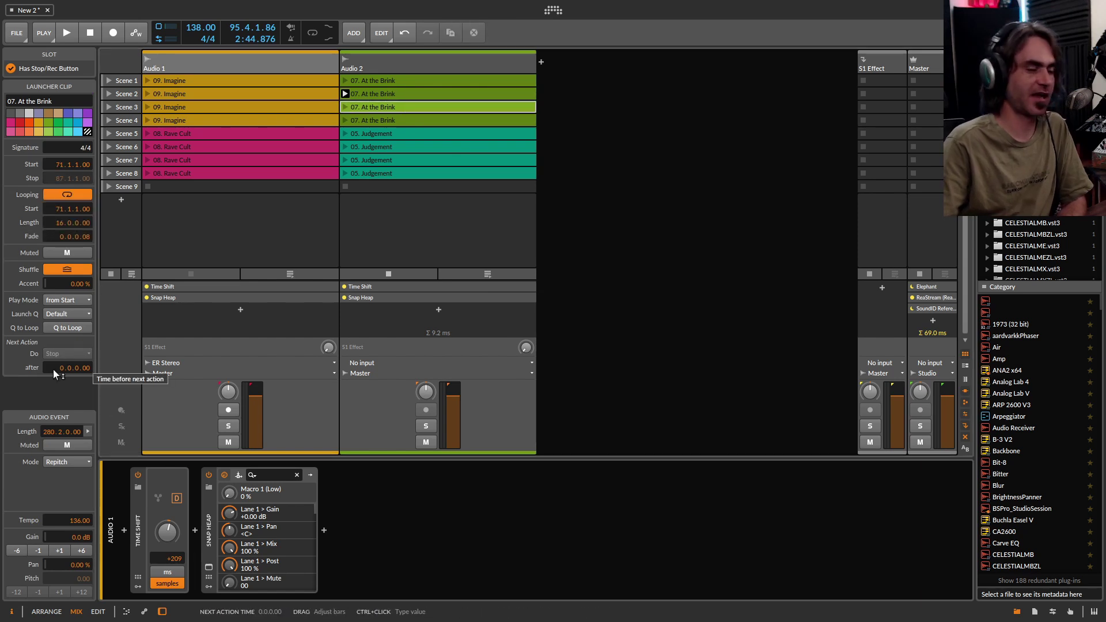
left_click(458, 108)
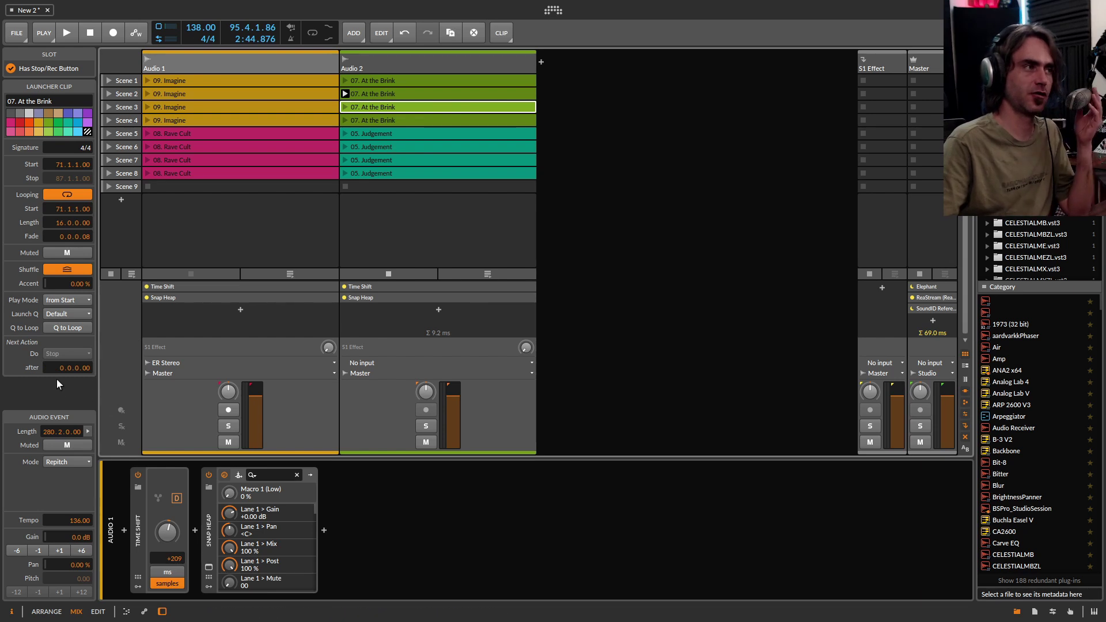
left_click_drag(75, 367, 75, 352)
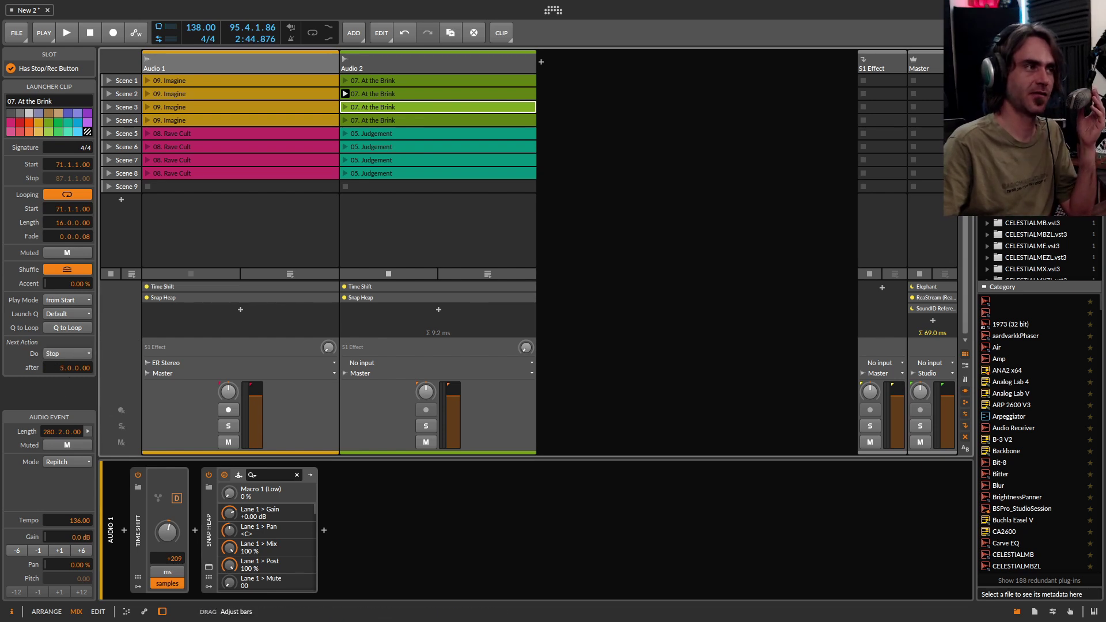
left_click(63, 356)
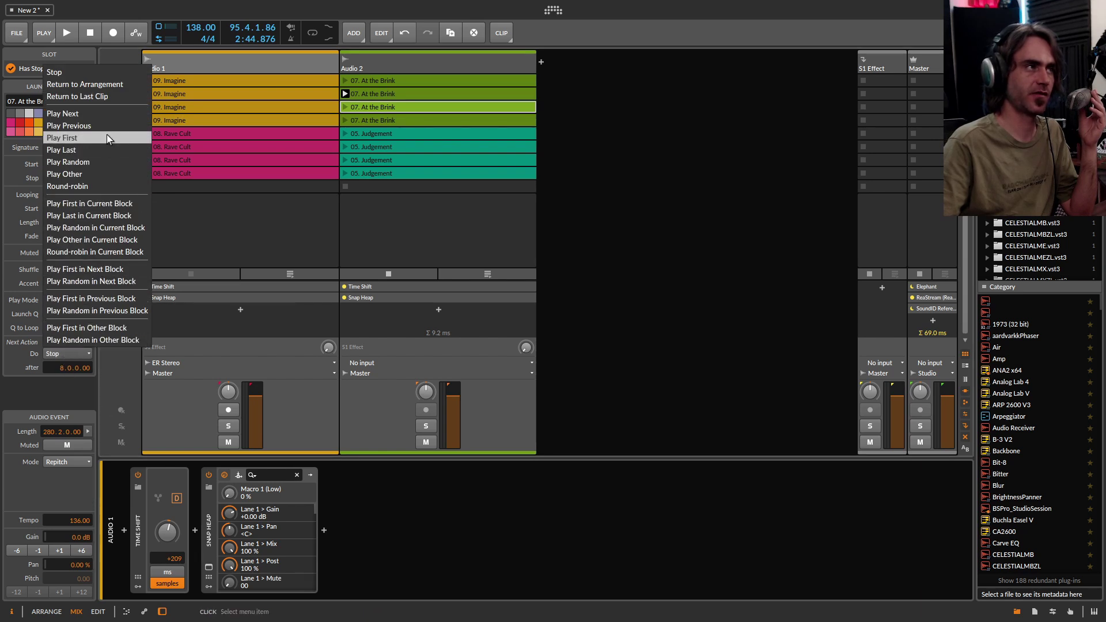
left_click(109, 115)
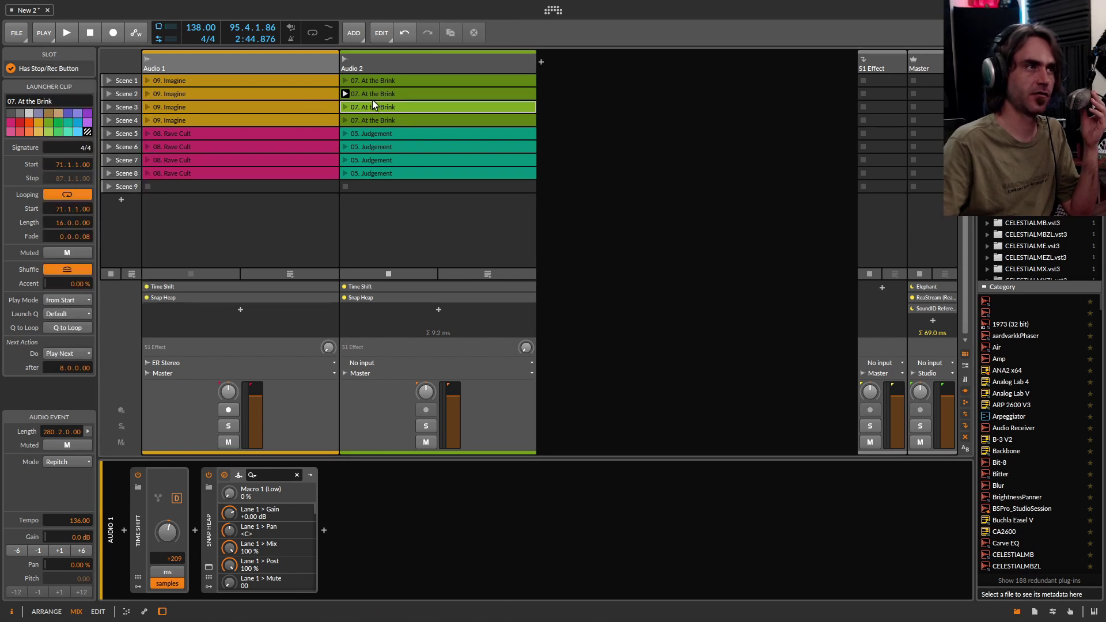
left_click(344, 107)
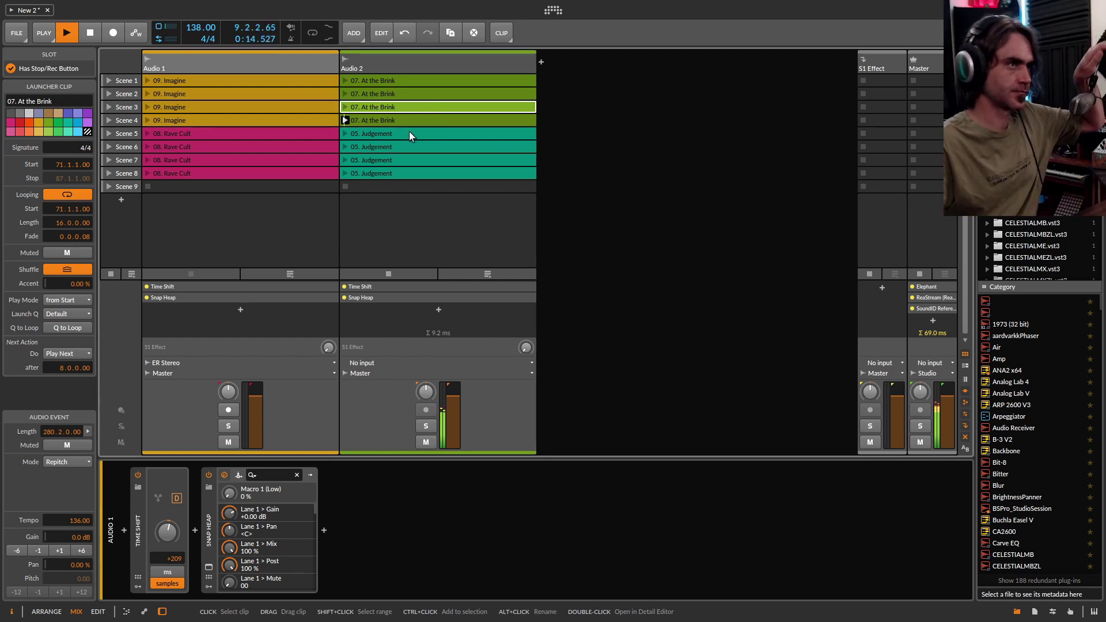
- Relaunch the Scene 3 At the Brink cue, stop playback, and select the Scene 2 clip
left_click(346, 110)
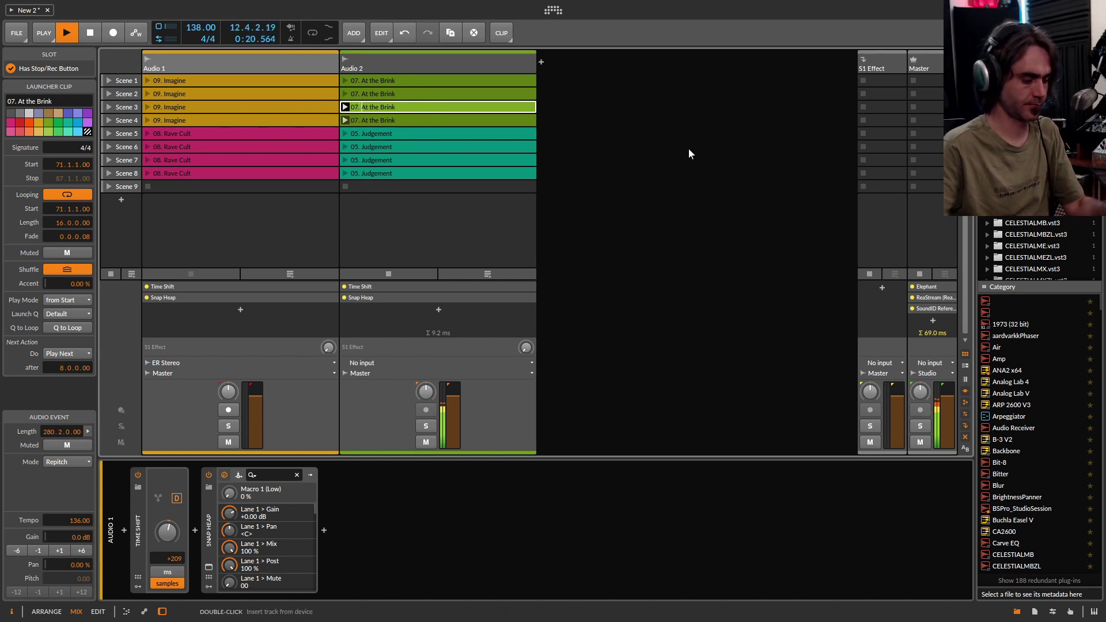
left_click(92, 28)
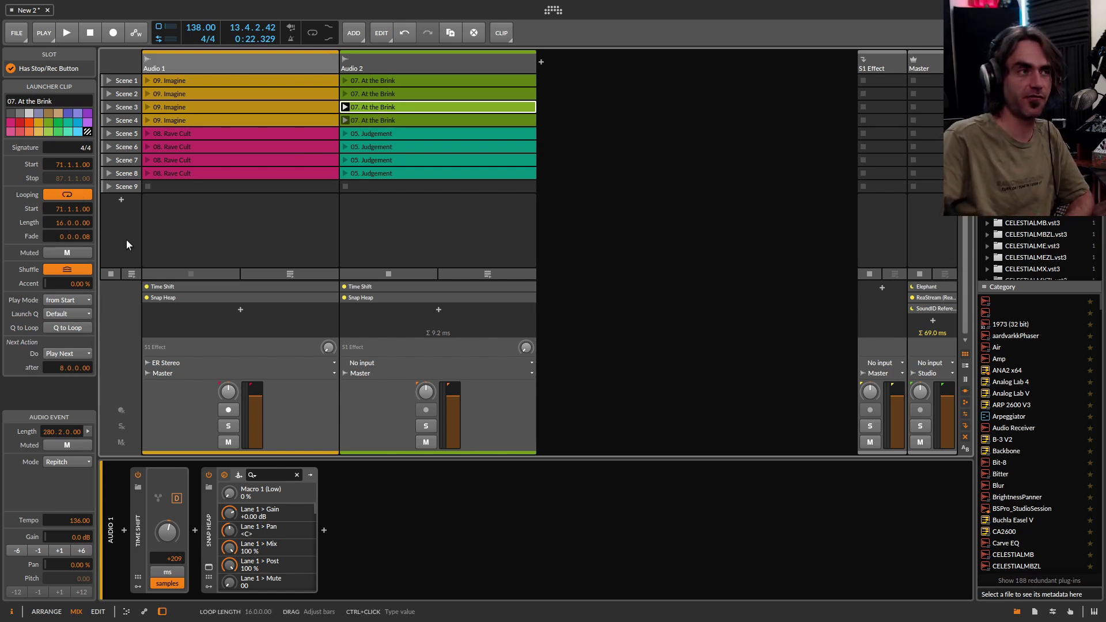
left_click(387, 93)
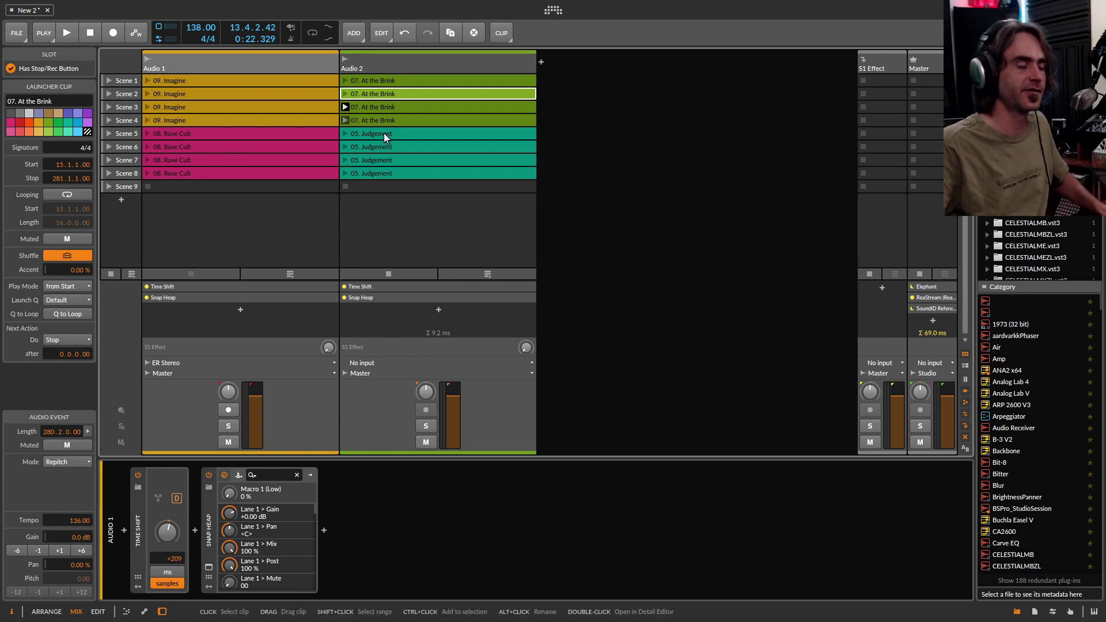
- Show Audio 2's devices, reset its Time Shift from -404 to 0, and open Snap Heap's window
left_click(407, 65)
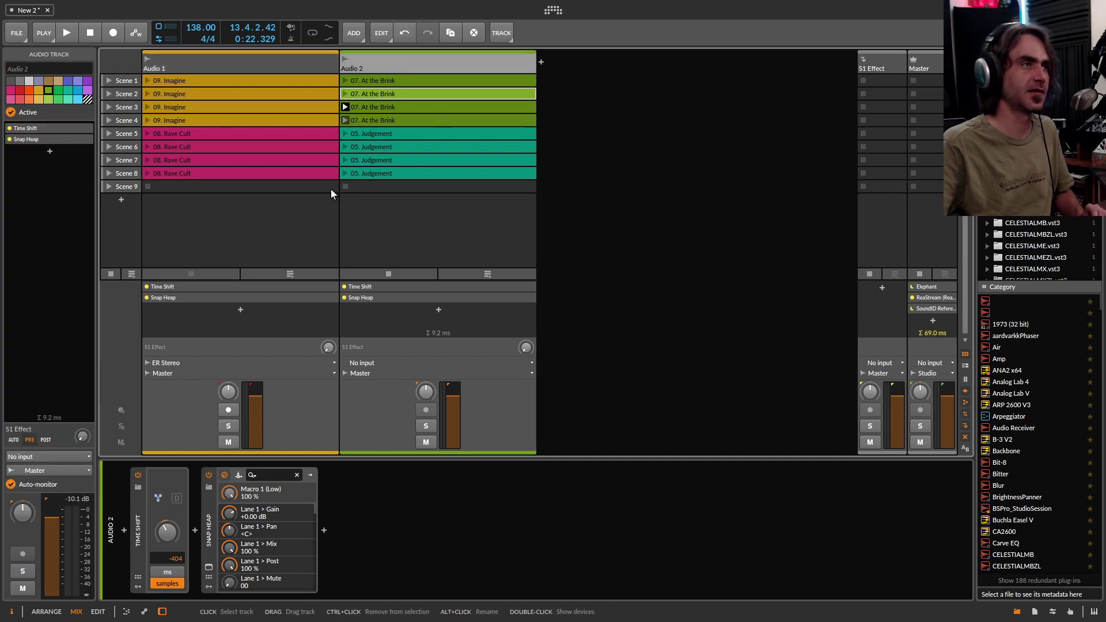
double_click(176, 550)
left_click(209, 566)
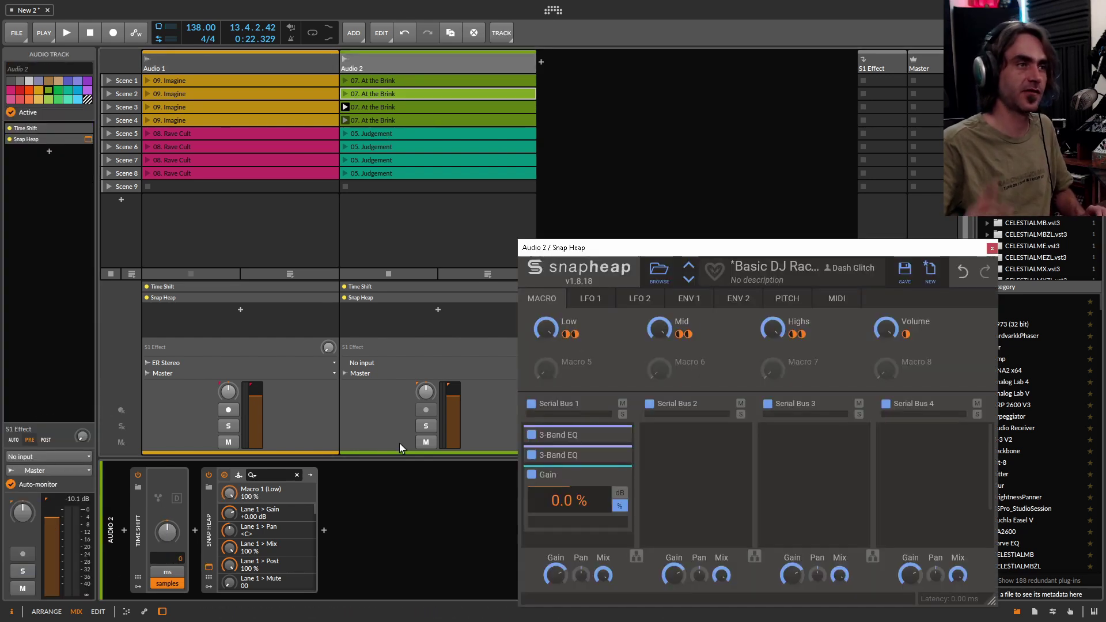